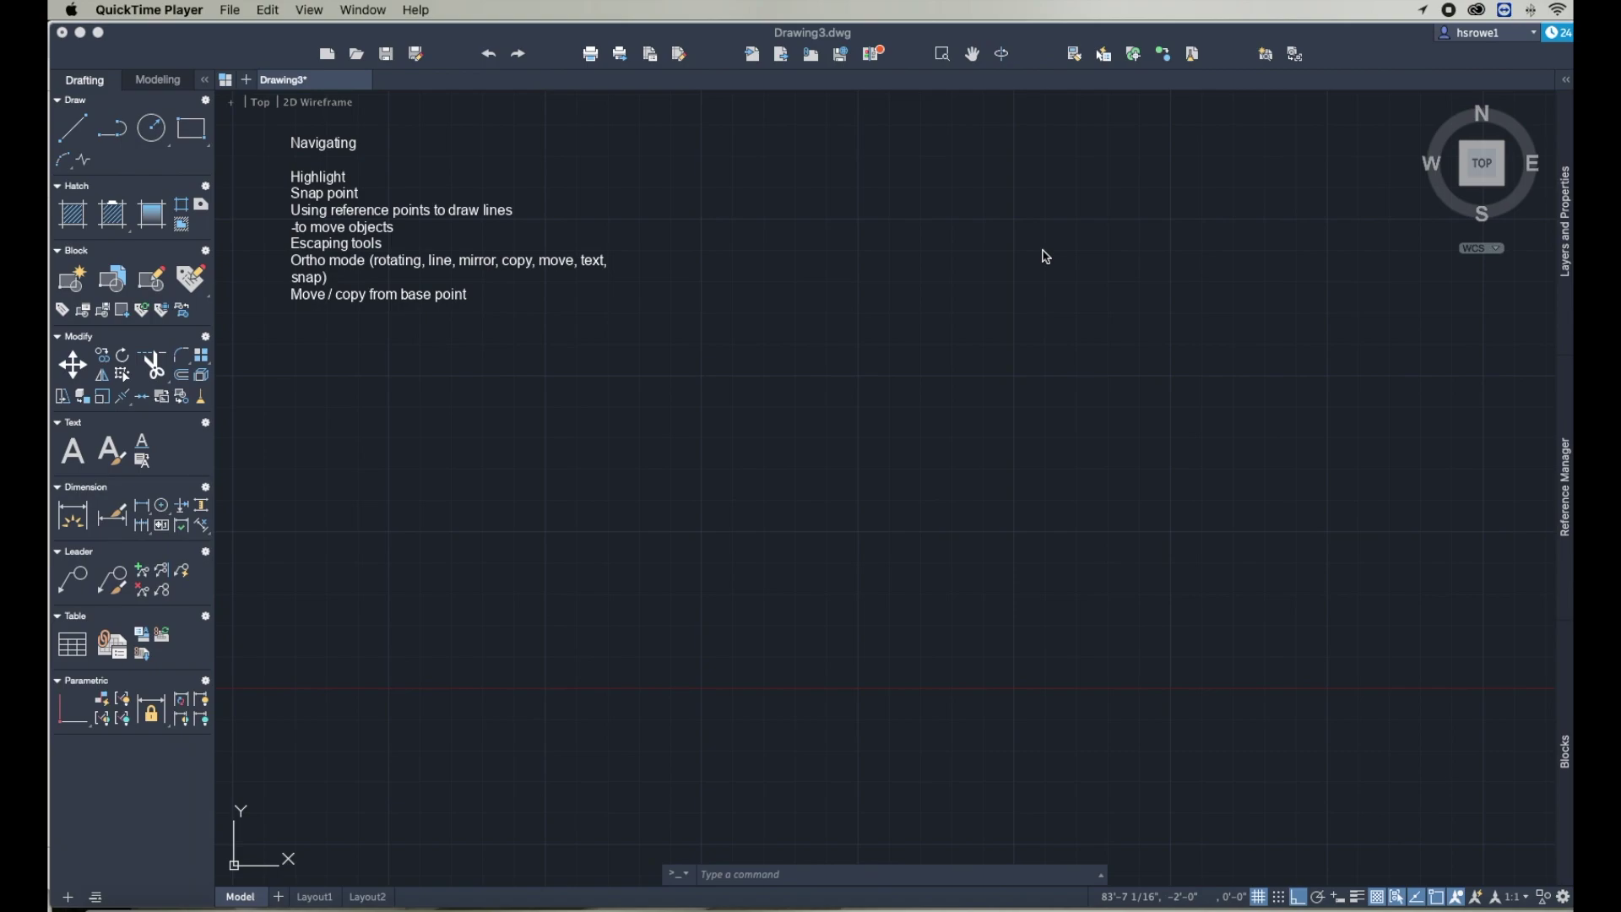
# Step: Switch to AutoCAD and draw a selection window across the empty drawing area
pyautogui.click(1025, 40)
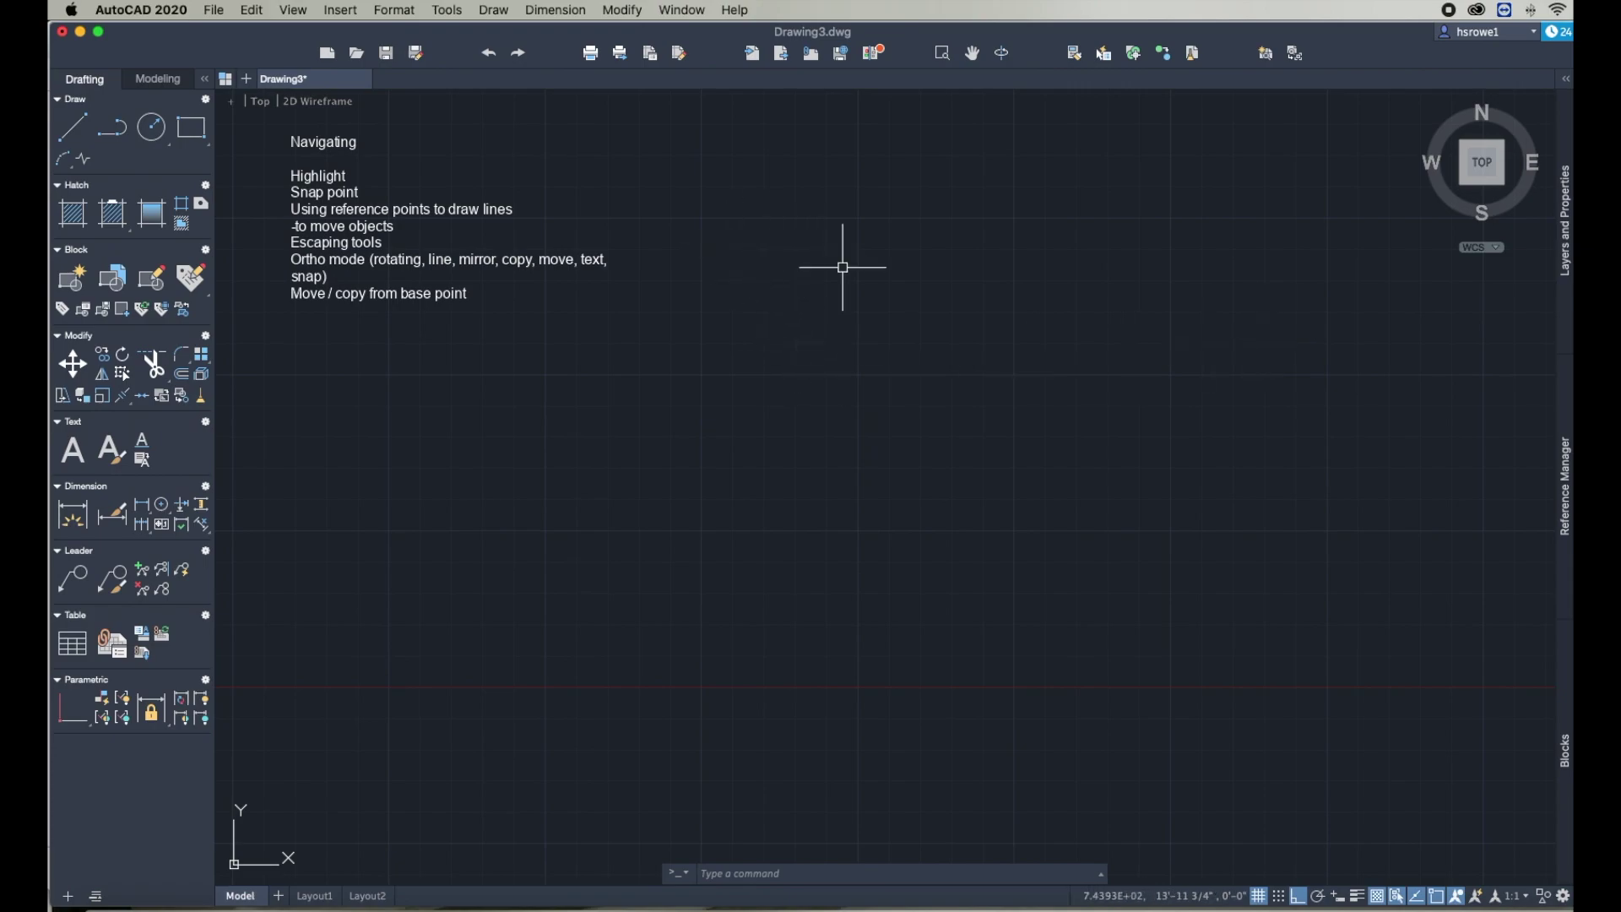
pyautogui.click(989, 558)
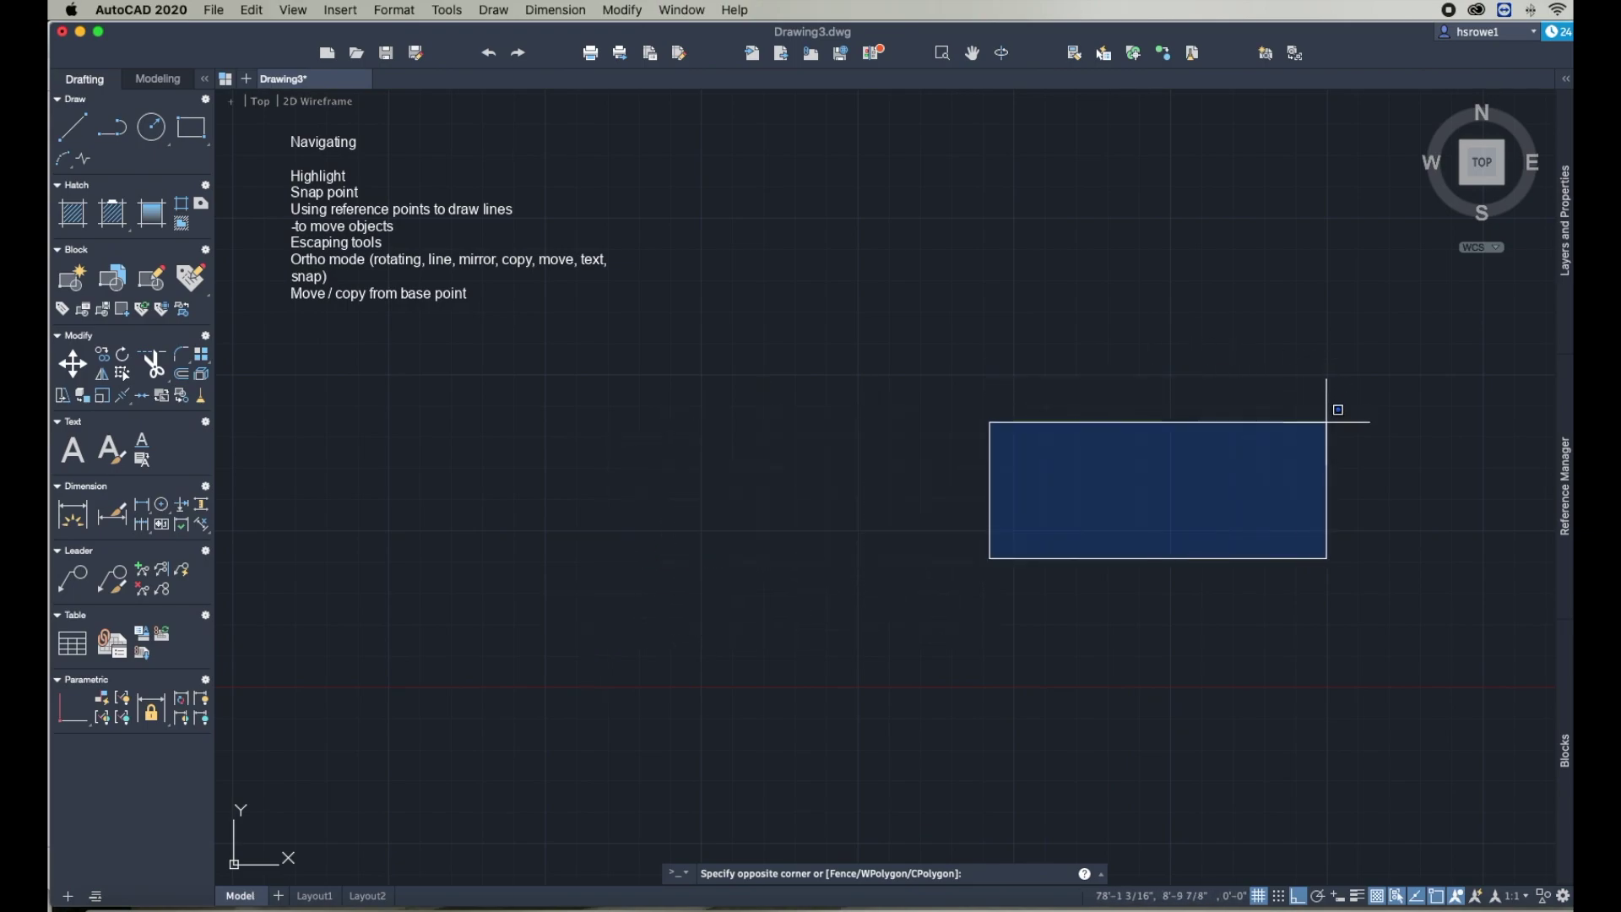
pyautogui.click(1232, 394)
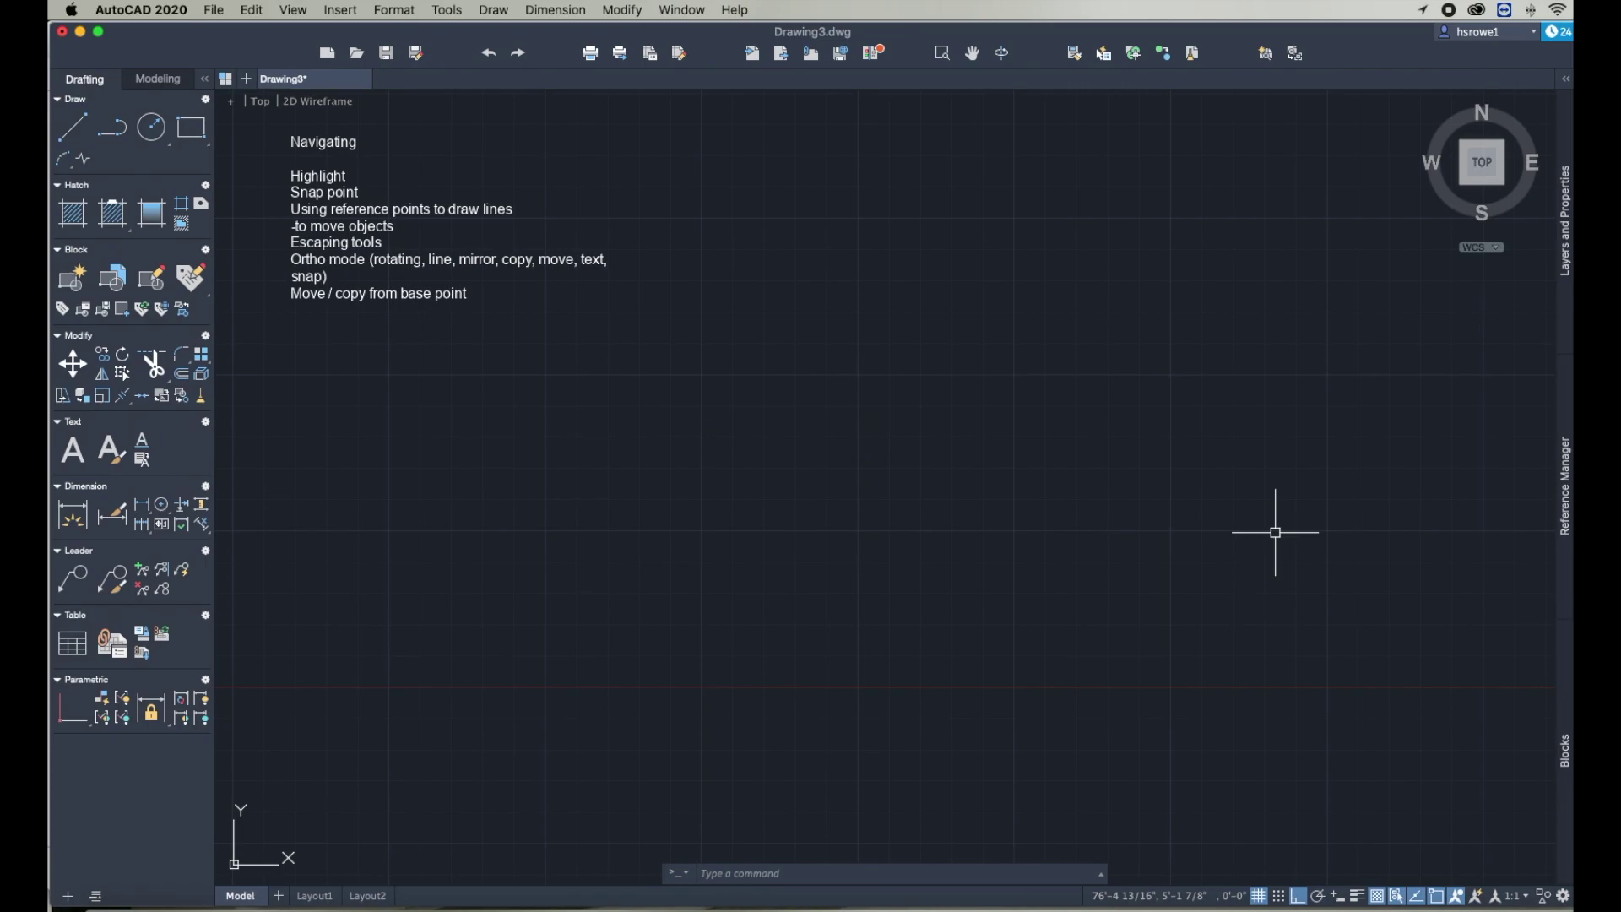
# Step: Draw a single vertical line in the empty area beside the notes with the Line command
pyautogui.write('line')
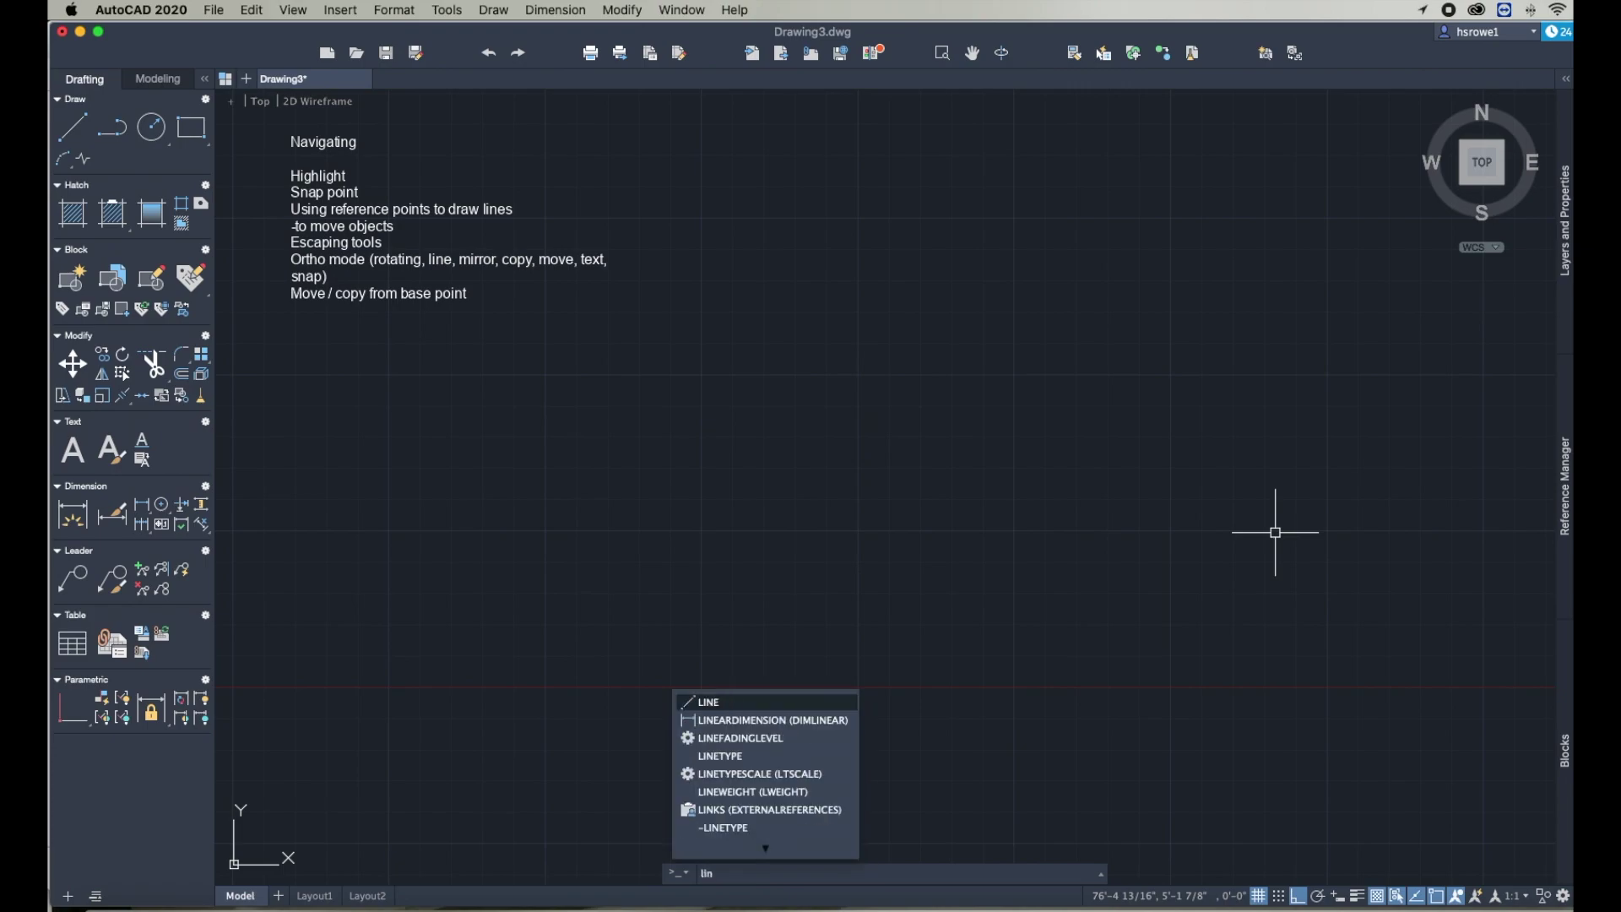
pyautogui.press('Return')
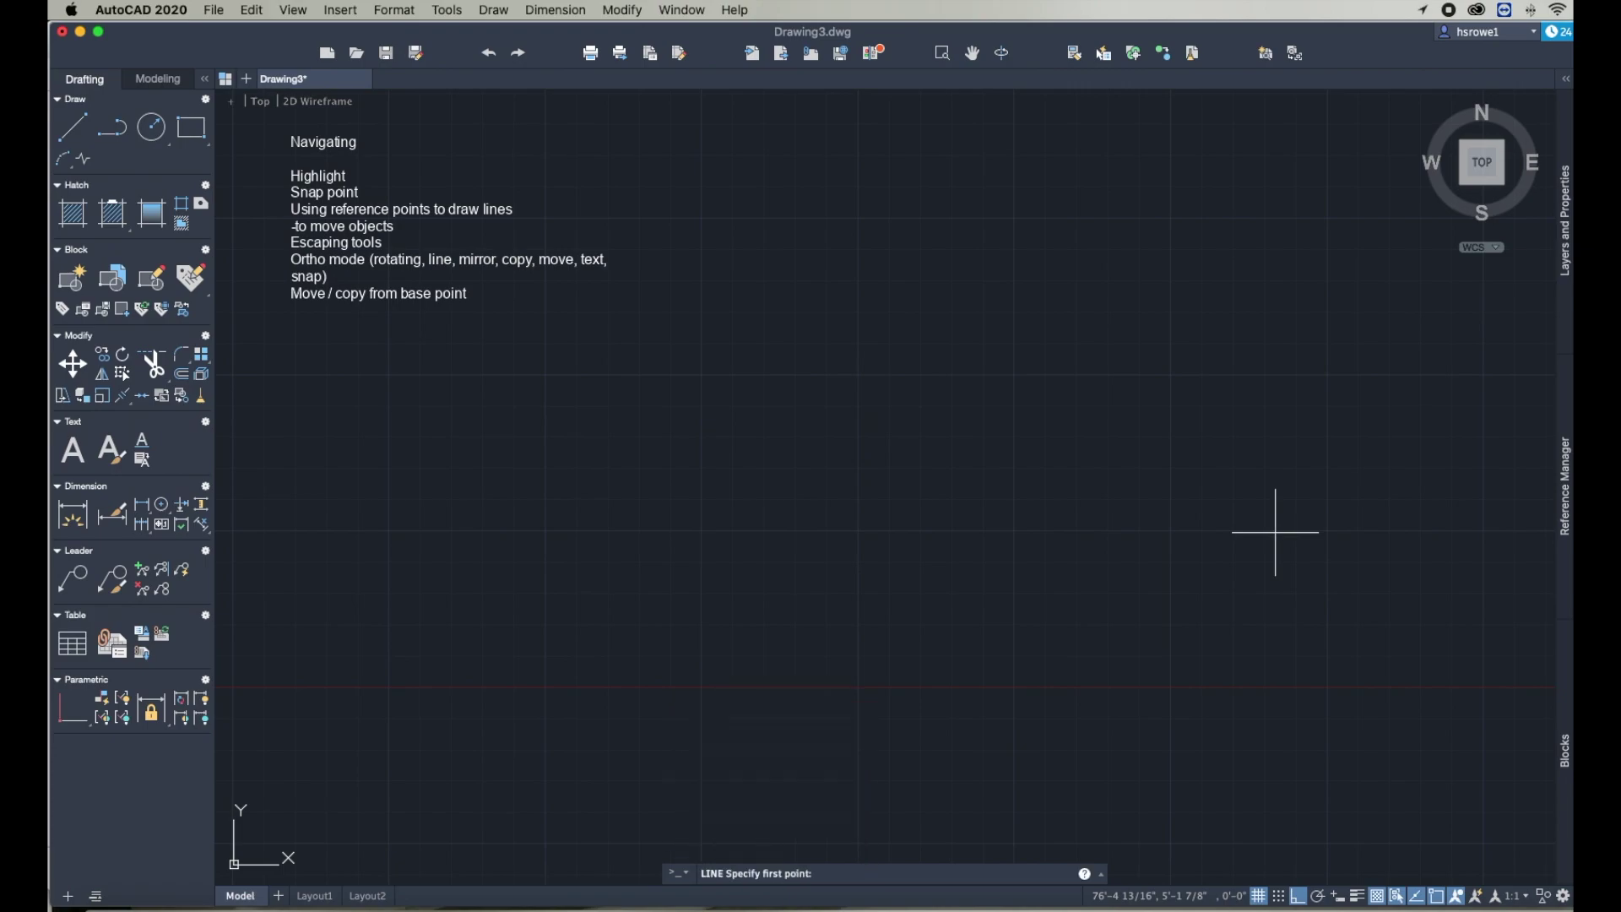
pyautogui.click(904, 332)
pyautogui.press('Escape')
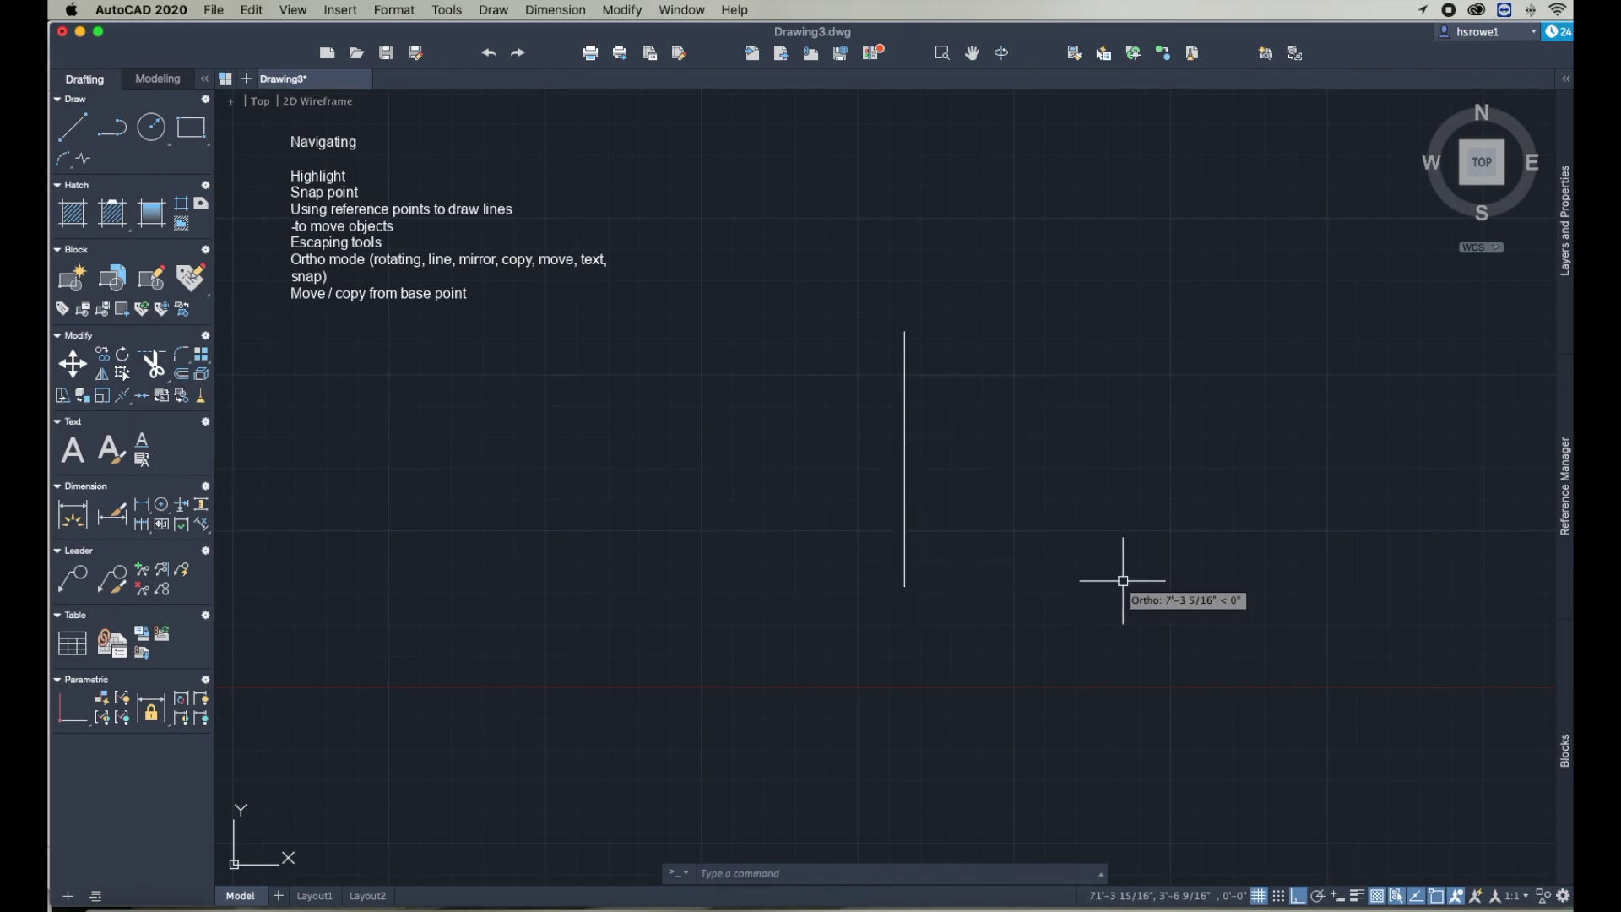
# Step: Draw a stepped chain of four orthogonal line segments beside the vertical line, running down, right, down and back left
pyautogui.write('line')
pyautogui.press('Return')
pyautogui.click(1059, 411)
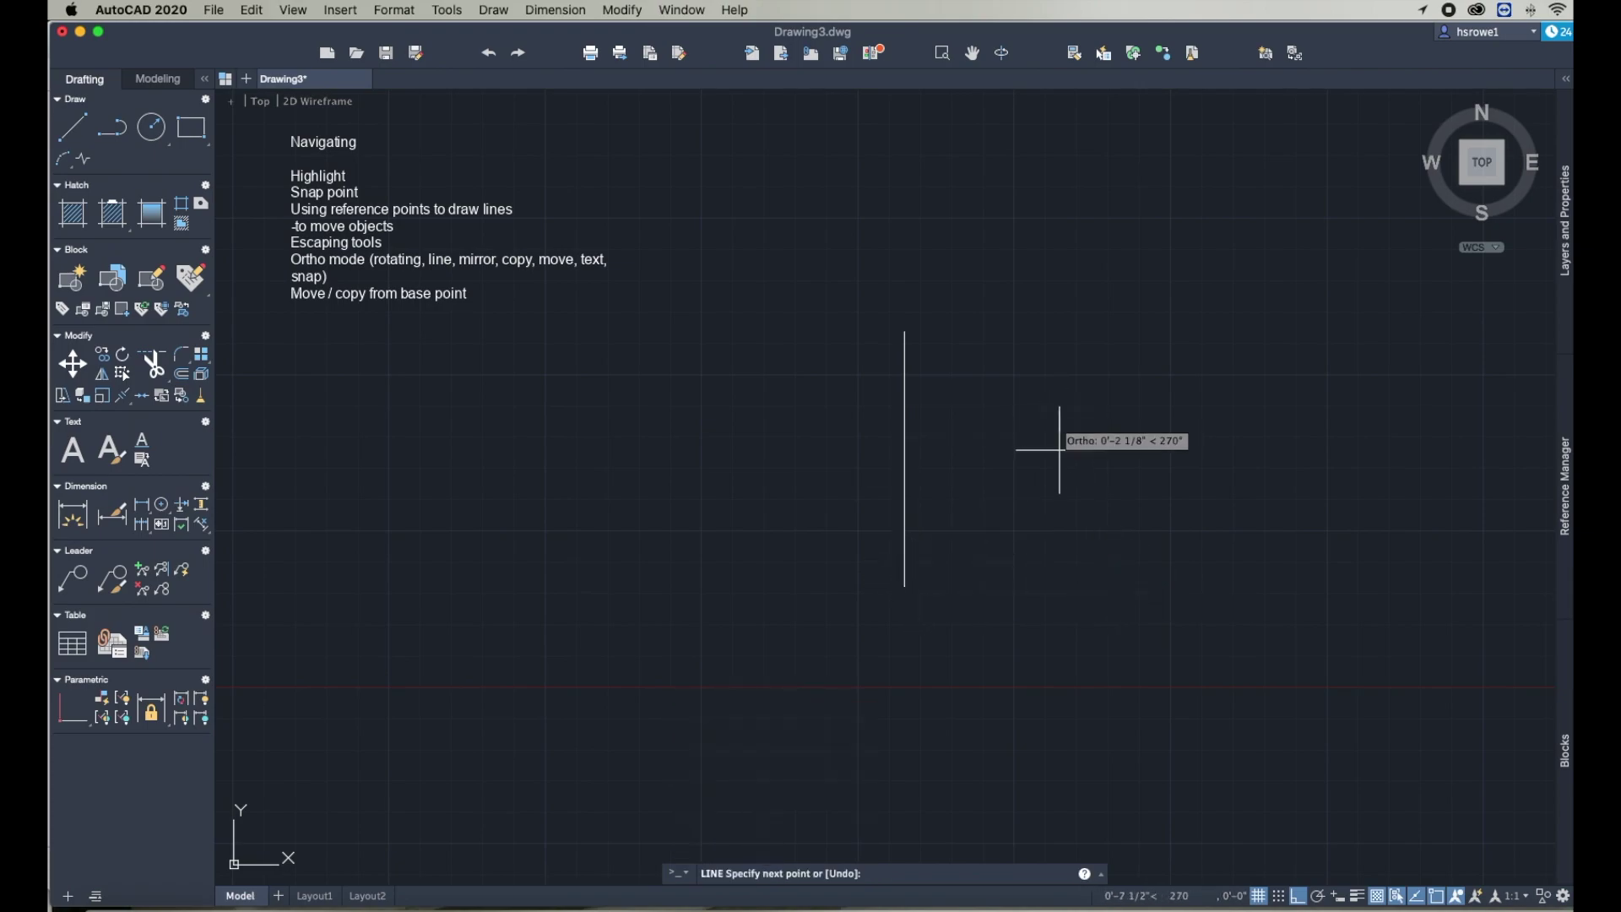
pyautogui.click(1059, 554)
pyautogui.click(1295, 555)
pyautogui.click(1295, 782)
pyautogui.click(786, 808)
pyautogui.press('Escape')
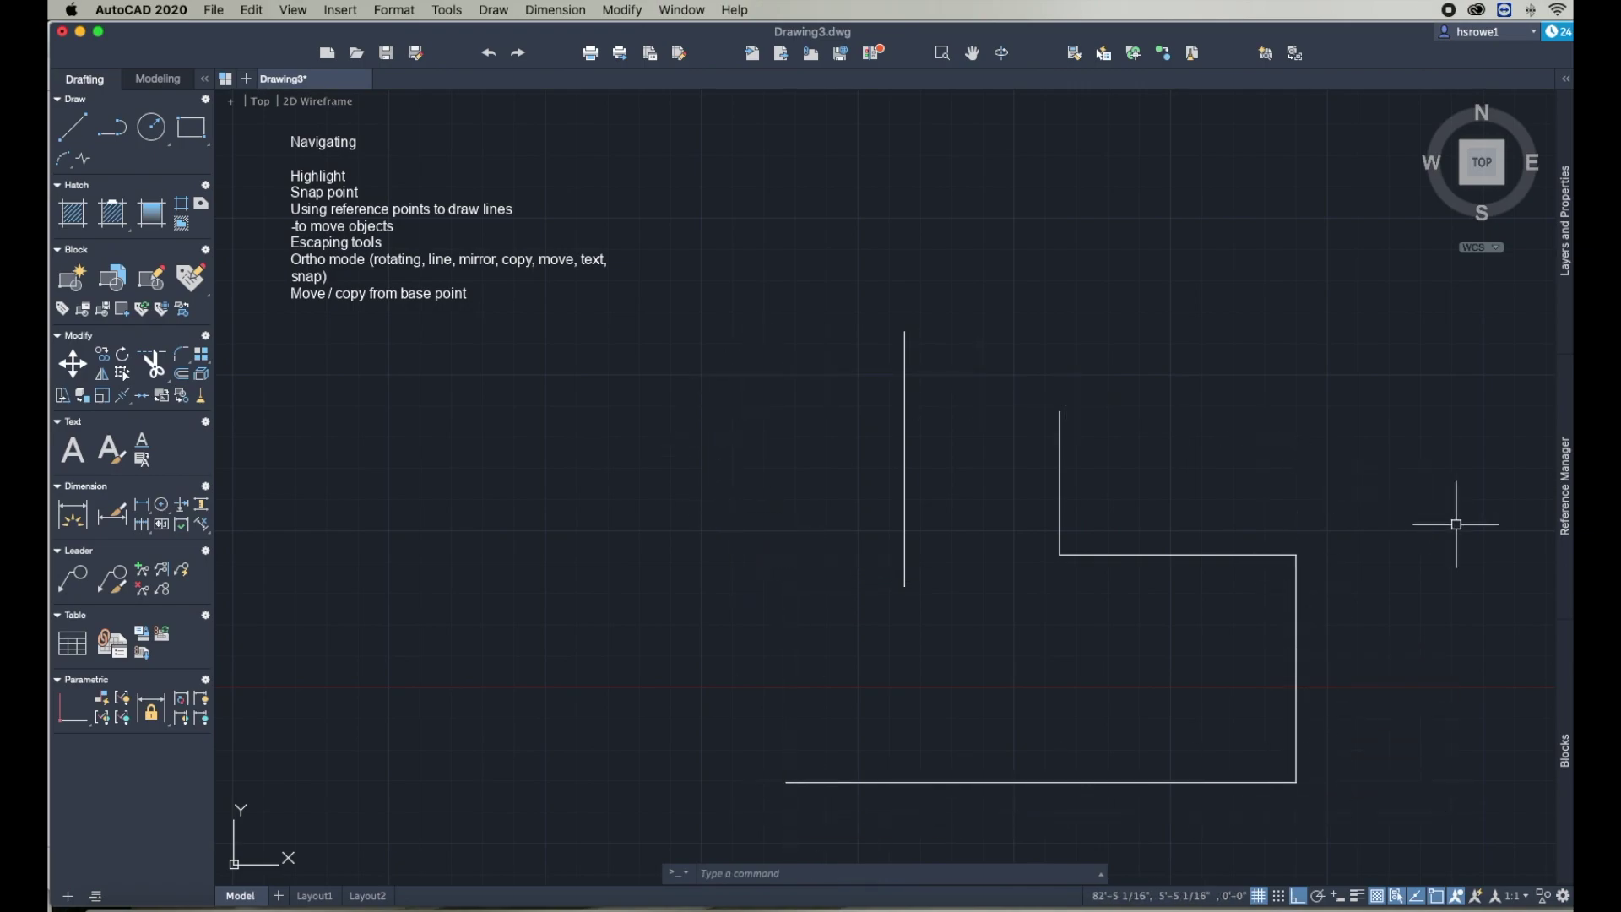
# Step: Select the short vertical segment of the stepped chain, try to add the separate vertical line, and clear the selection
pyautogui.click(1060, 483)
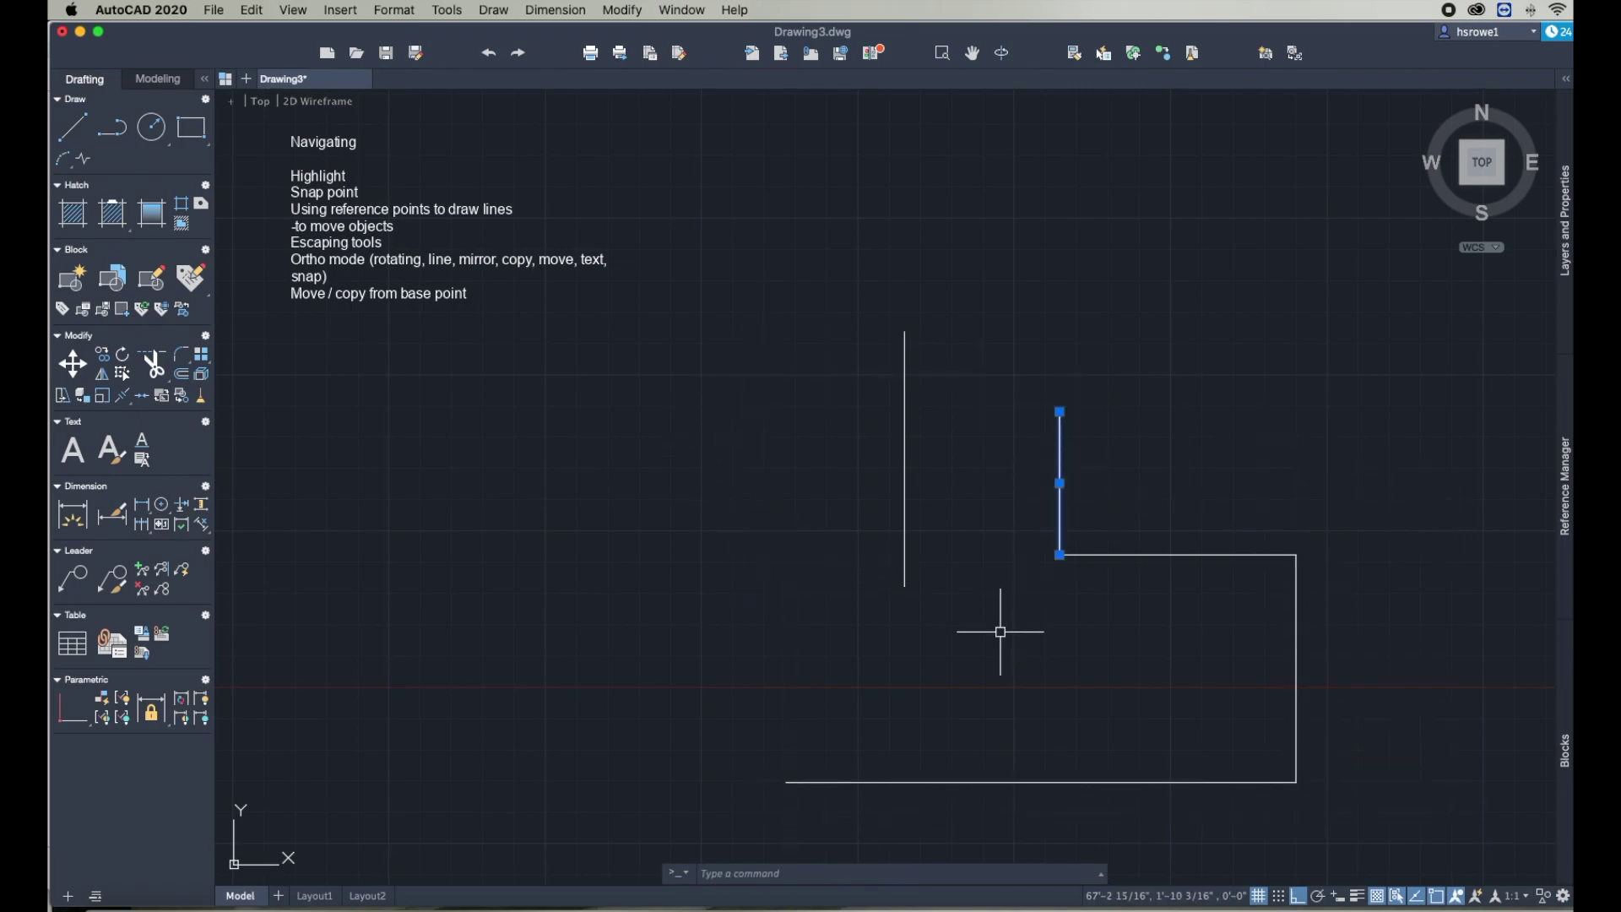
pyautogui.click(900, 435)
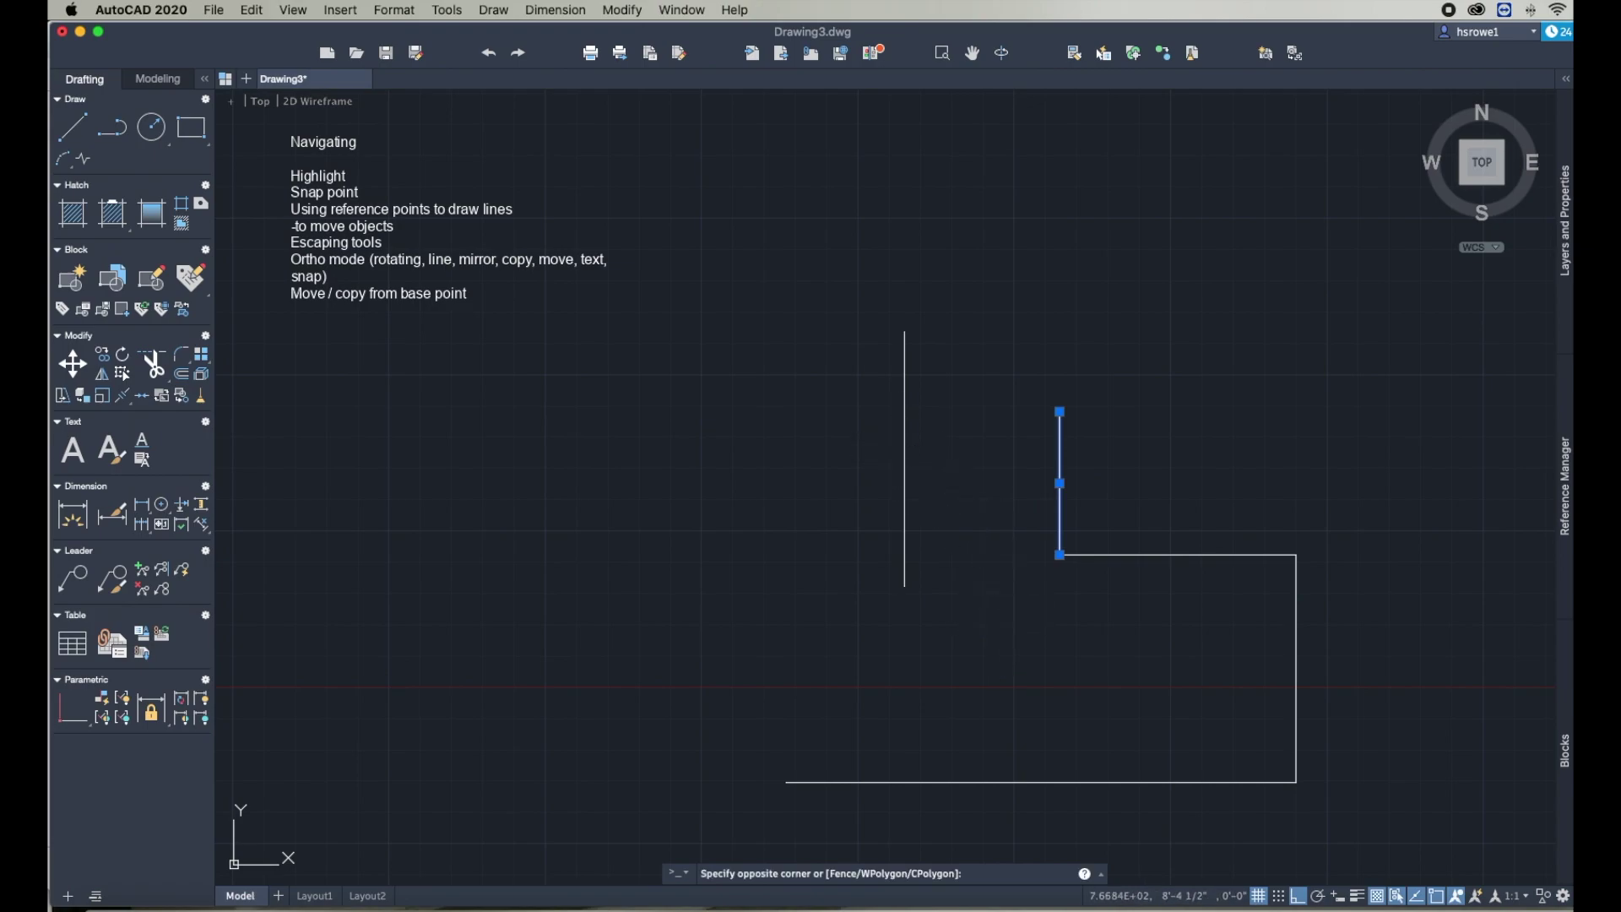
pyautogui.click(915, 415)
pyautogui.click(908, 430)
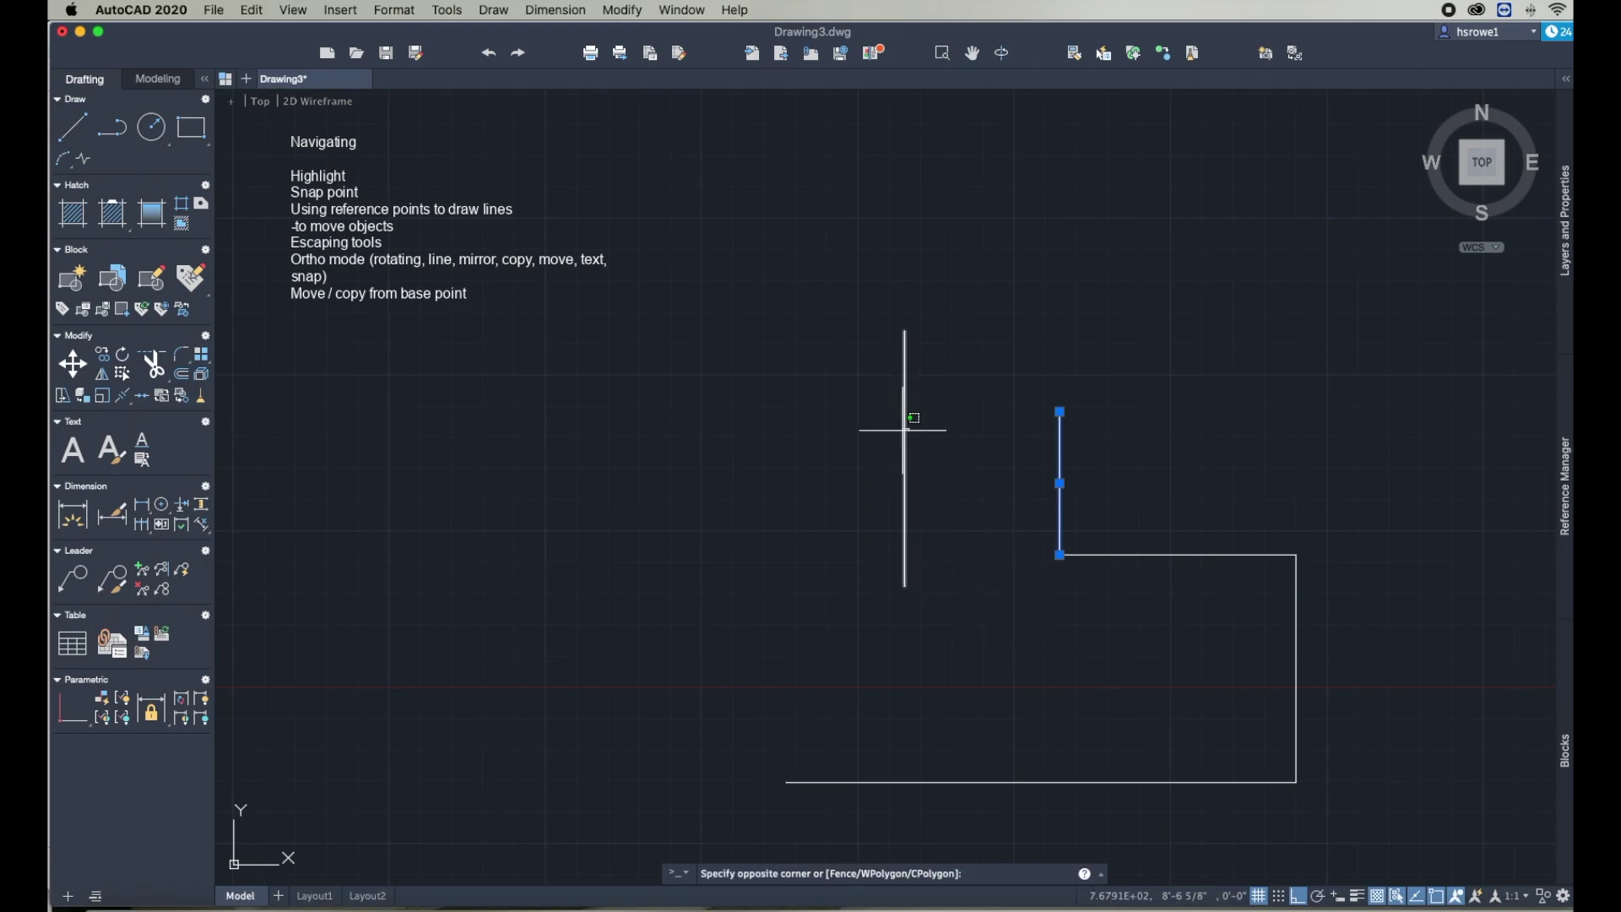
pyautogui.click(903, 429)
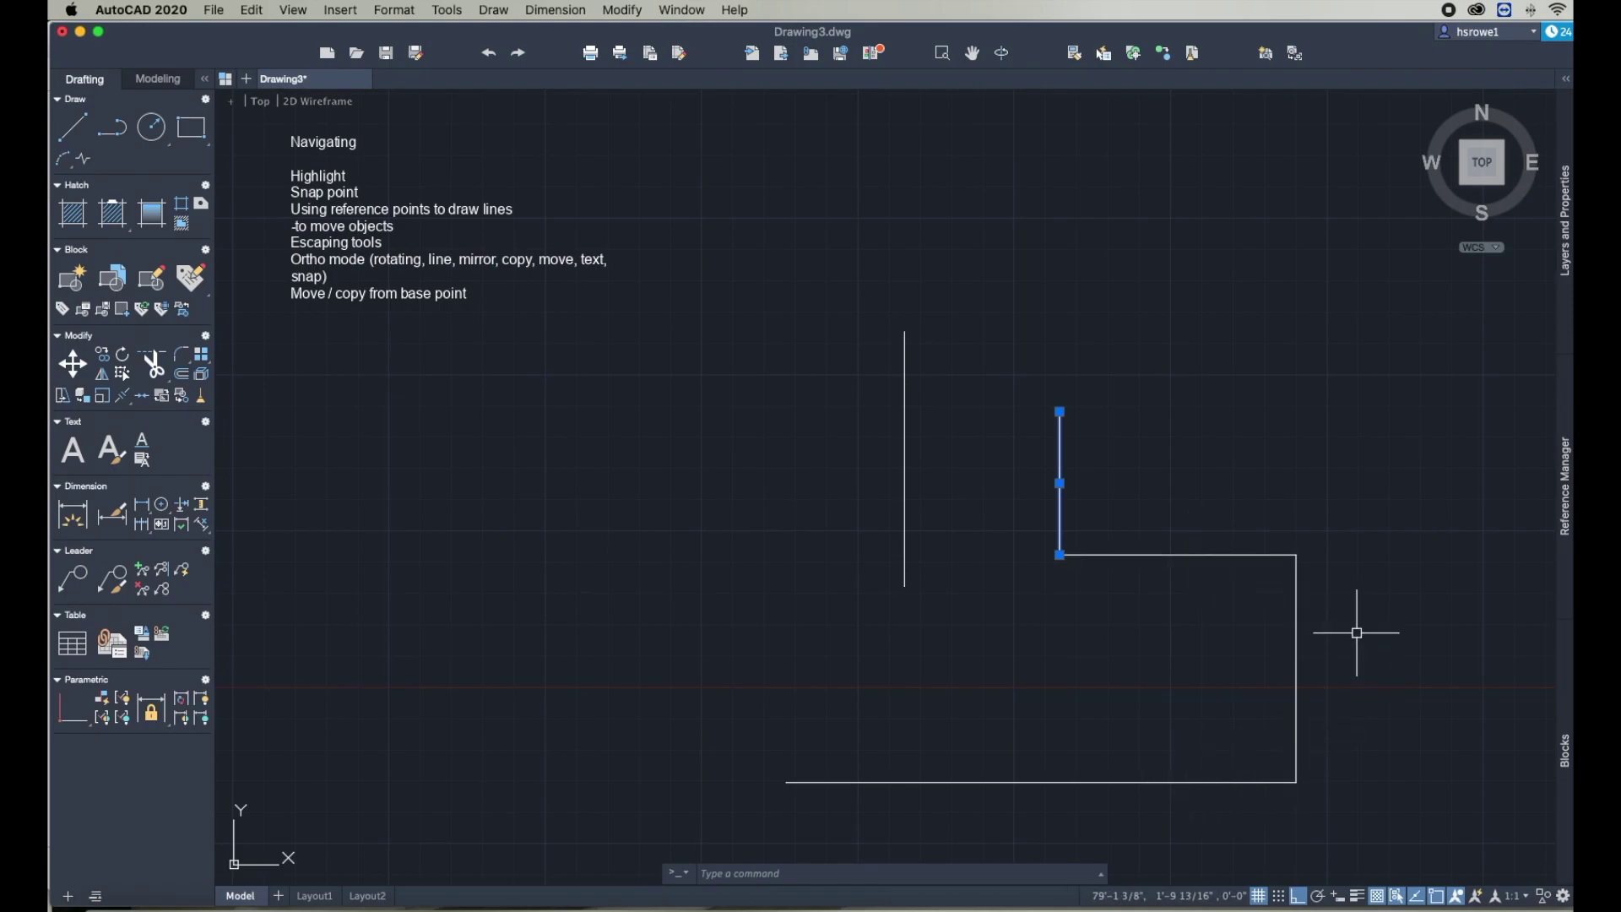
pyautogui.press('Escape')
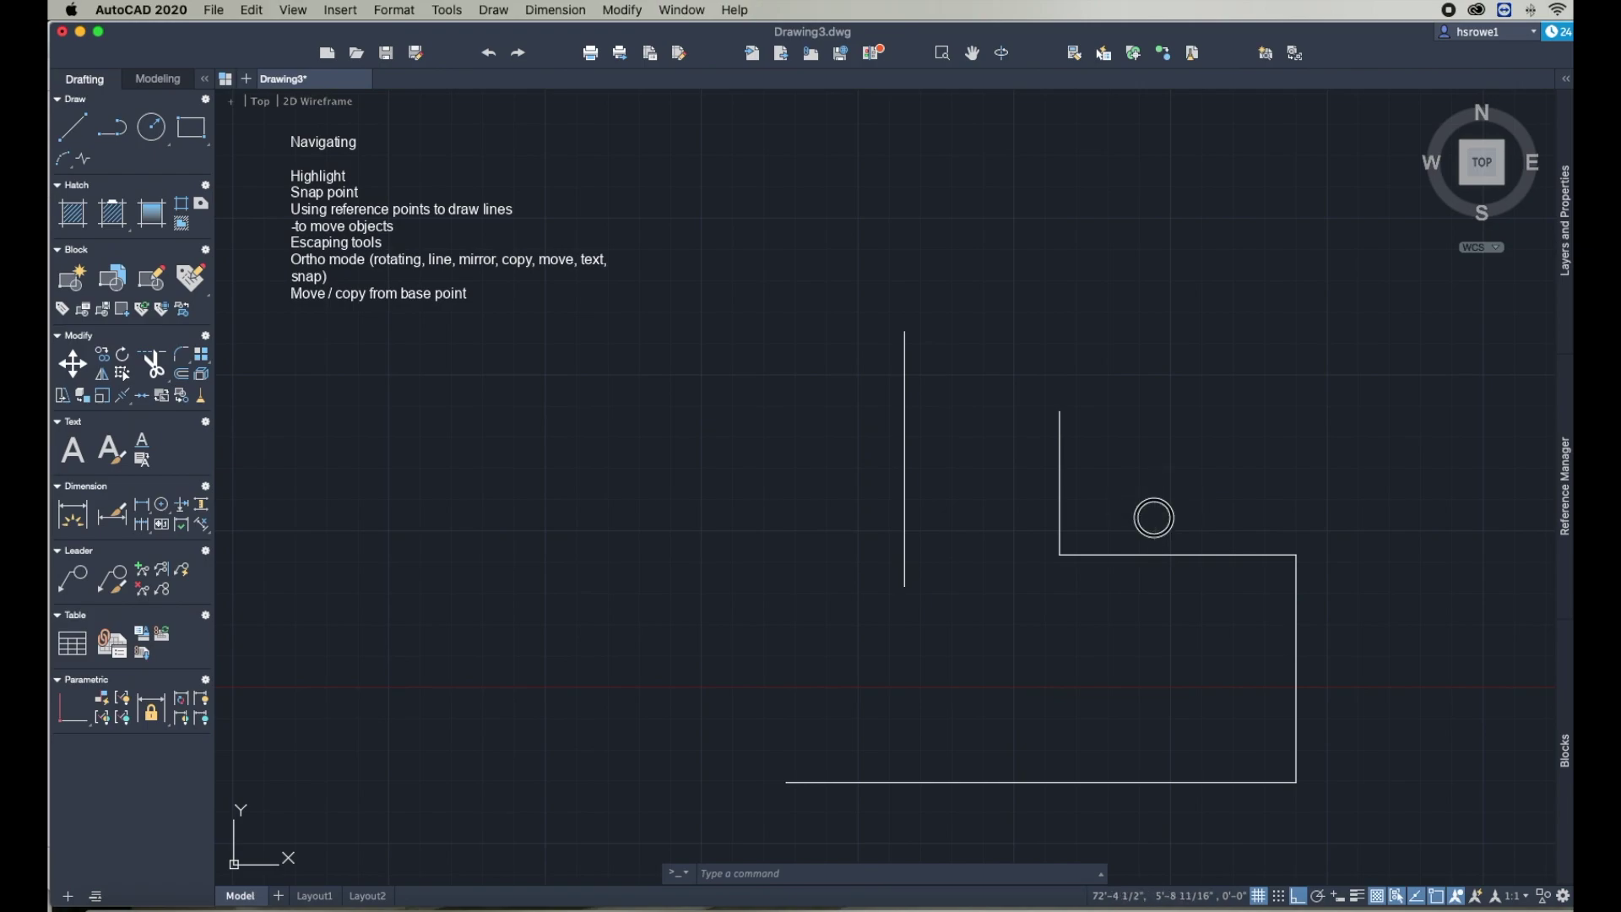
# Step: Select both vertical lines with a right-to-left crossing window that only cuts through them, and clear the selection
pyautogui.click(1154, 516)
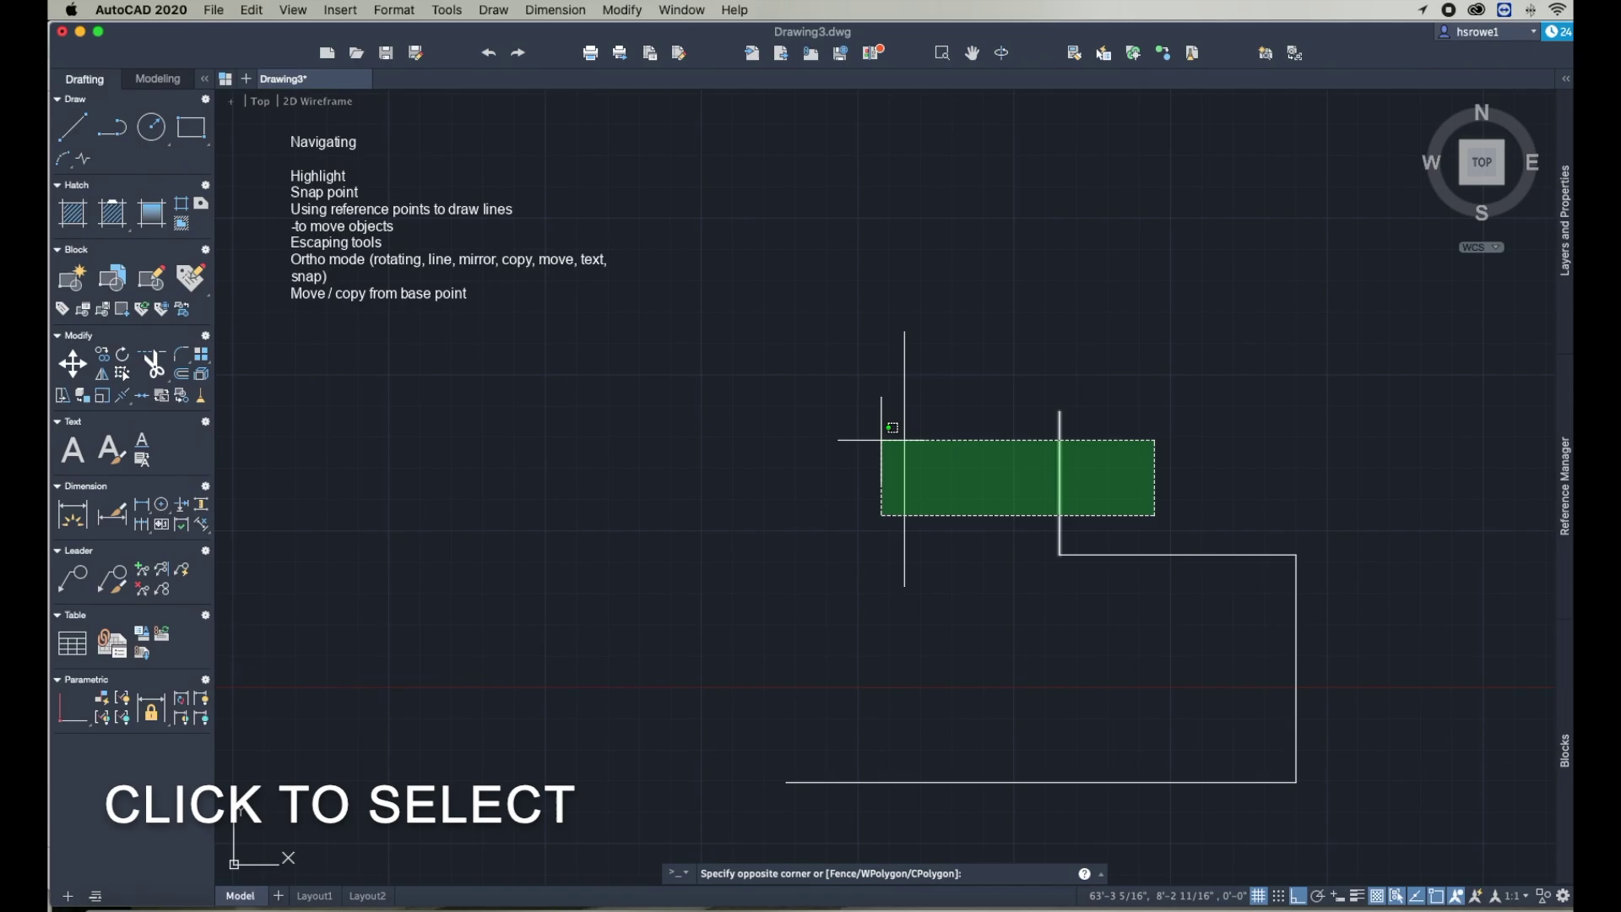
pyautogui.click(813, 434)
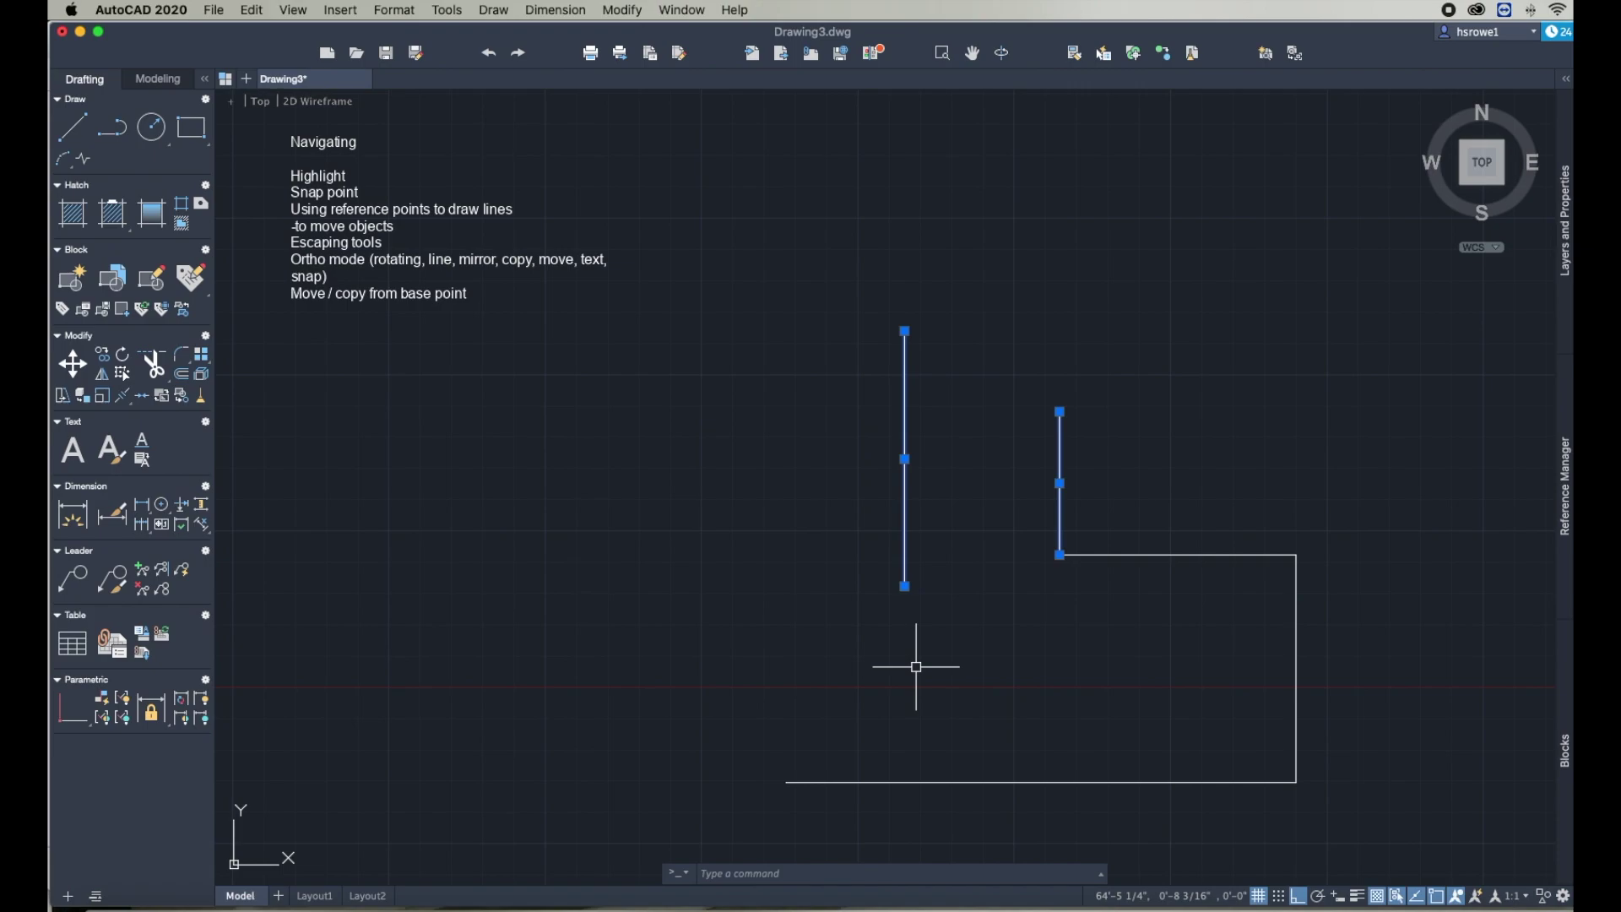
pyautogui.press('Escape')
# Step: Select both vertical lines with a left-to-right window that fully encloses them, and clear the selection
pyautogui.scroll(-2, 883, 777)
pyautogui.click(798, 395)
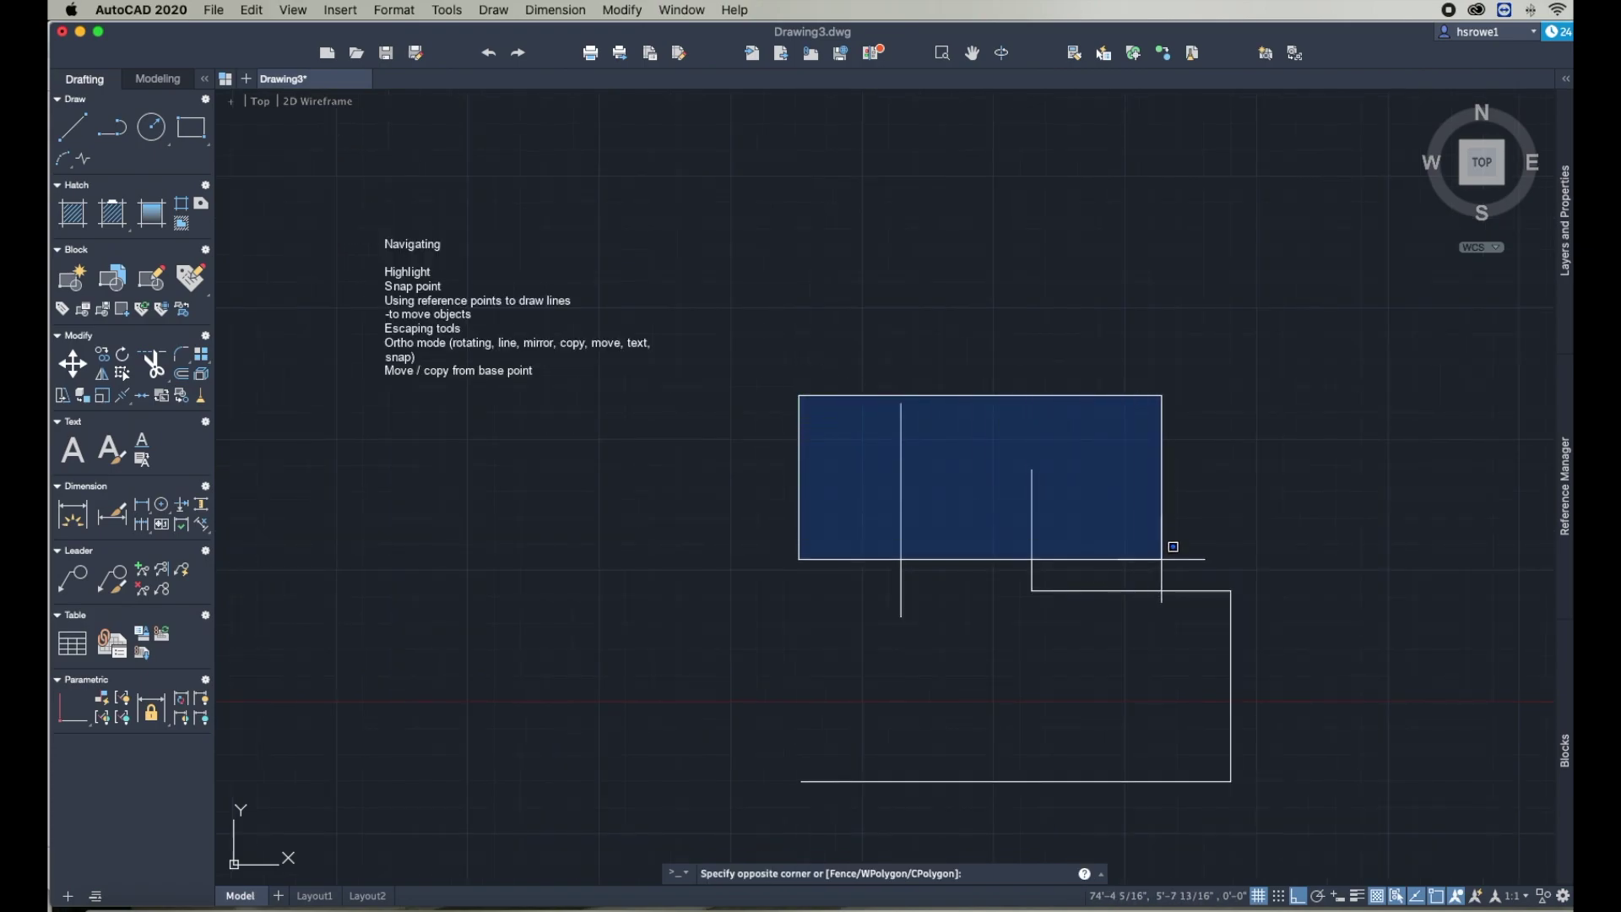
pyautogui.scroll(2, 996, 528)
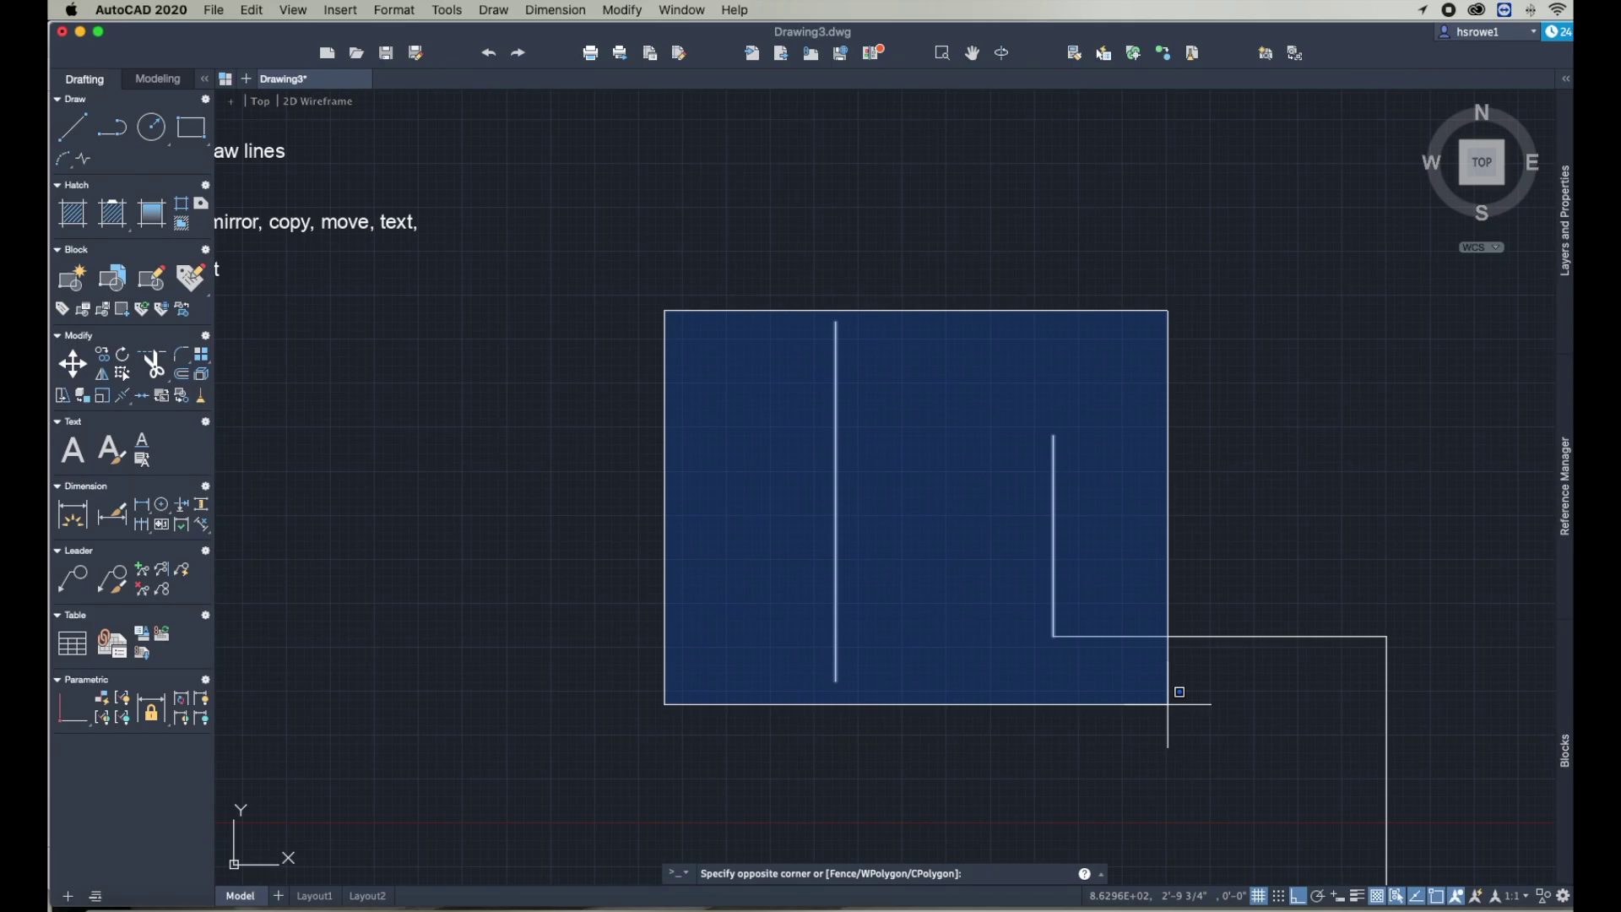
pyautogui.click(1241, 703)
pyautogui.scroll(-2, 1178, 726)
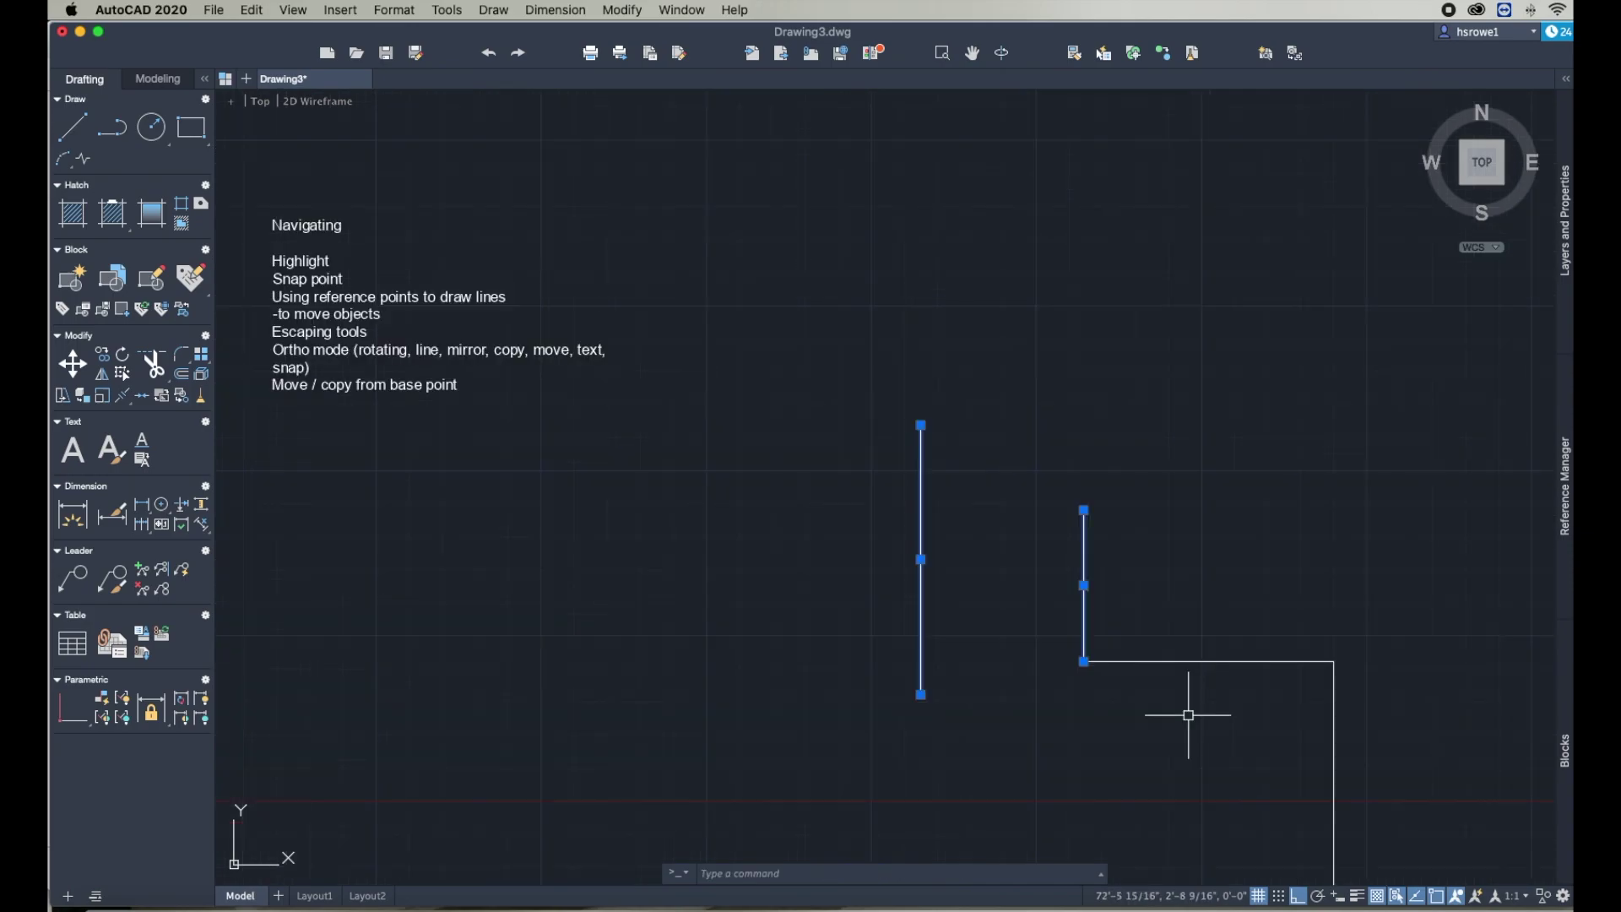
pyautogui.press('Escape')
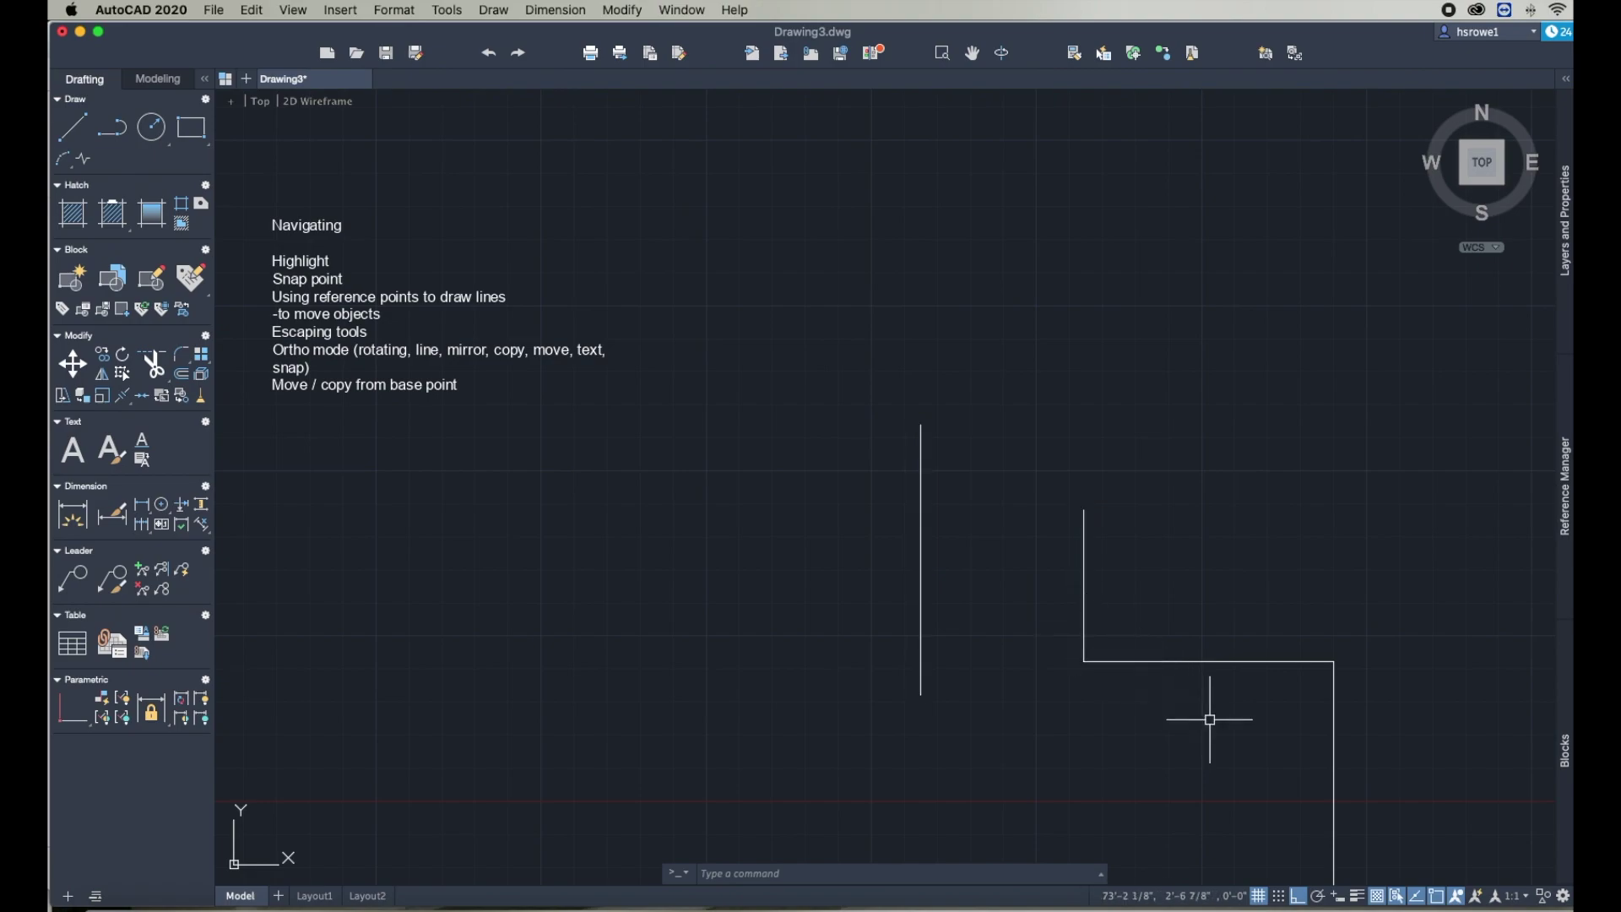
# Step: Cancel a window selection around both vertical lines and draw another that covers them only partly
pyautogui.click(762, 302)
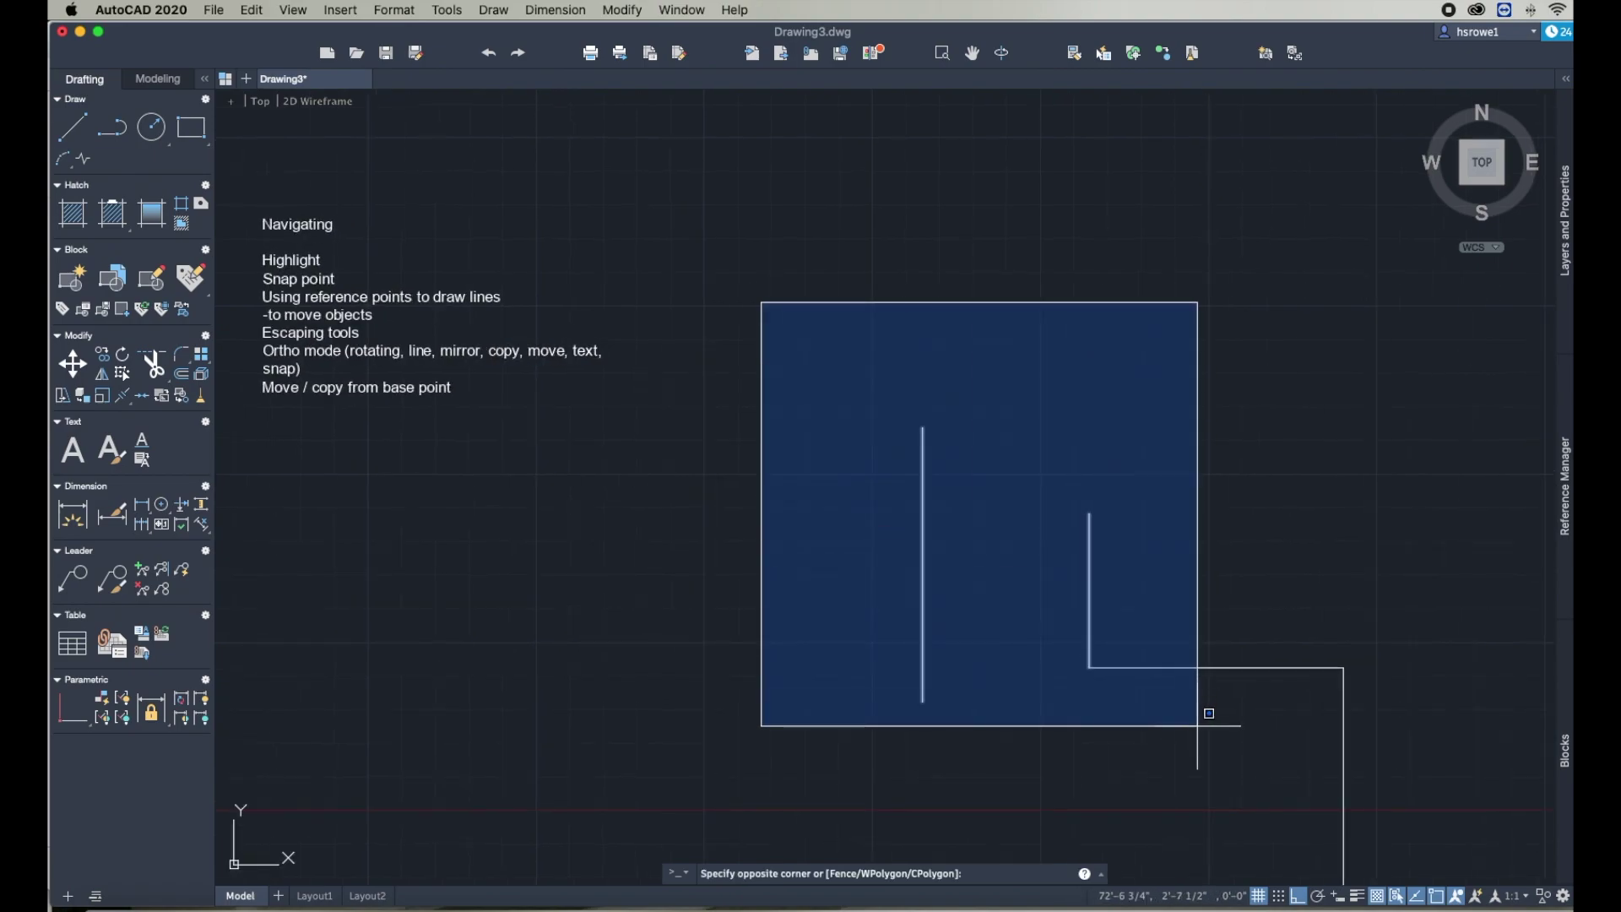
pyautogui.press('Escape')
pyautogui.click(823, 343)
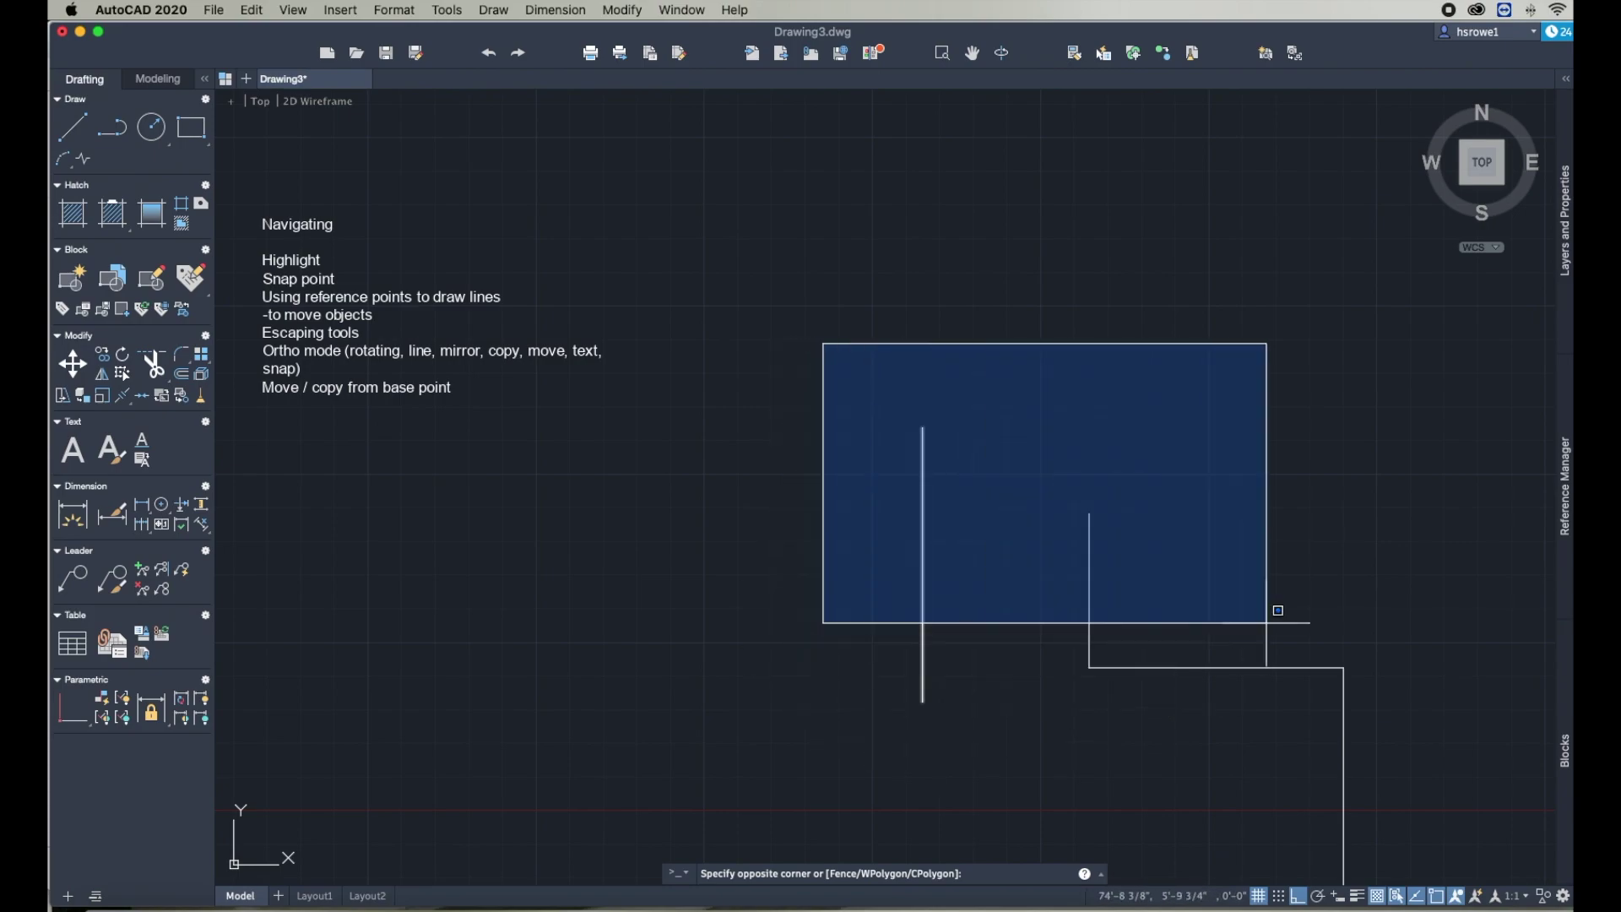
pyautogui.click(1269, 617)
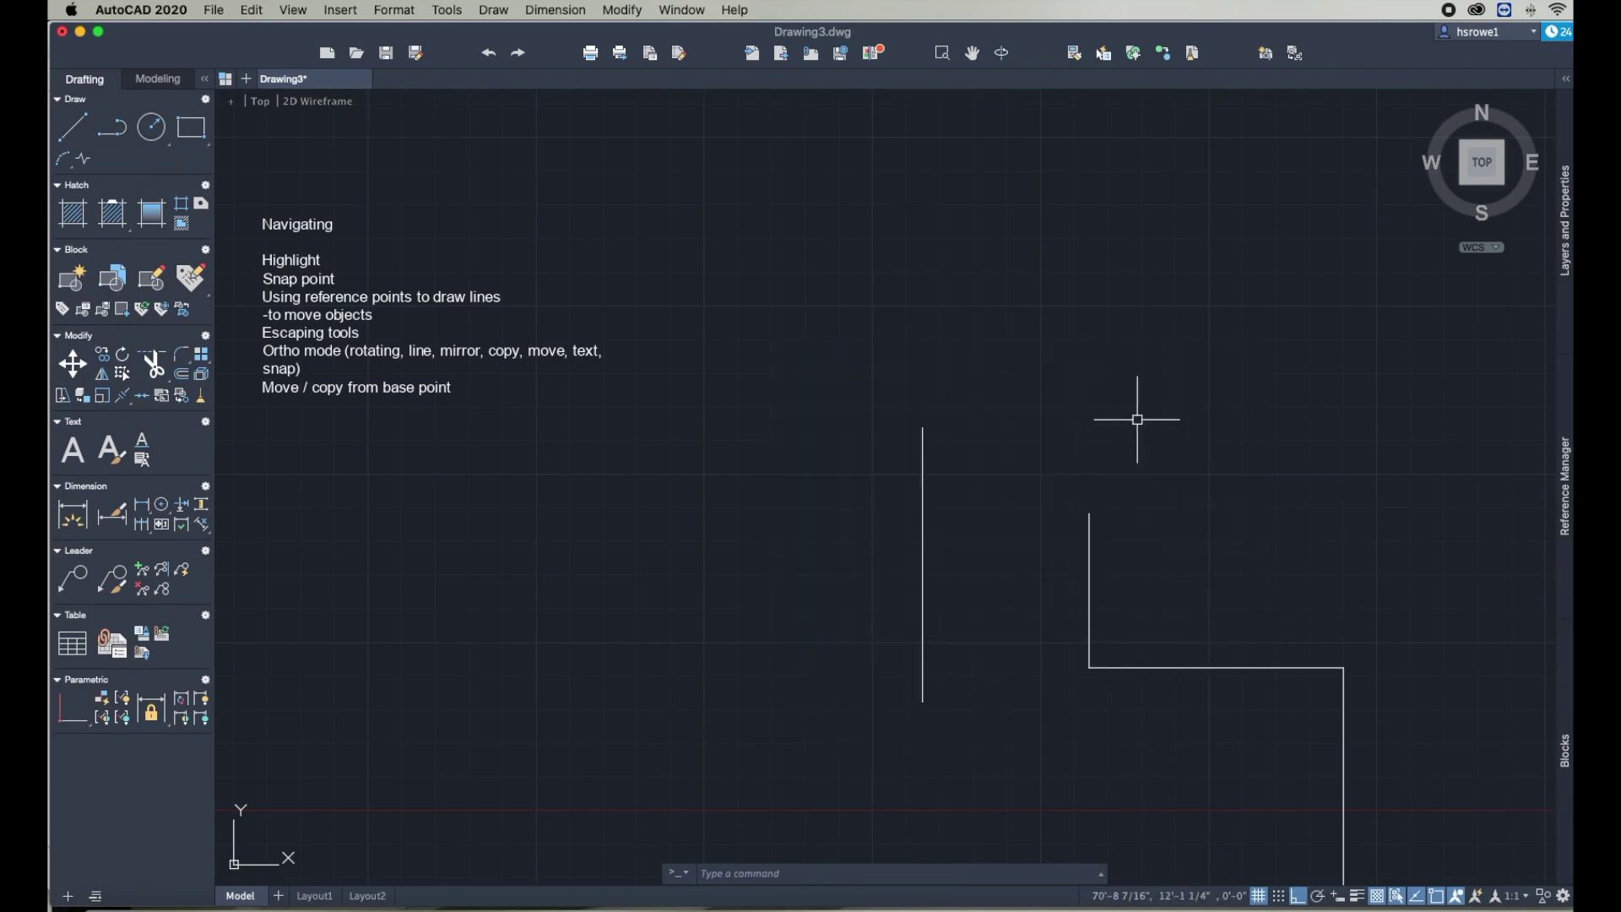
# Step: Draw an empty crossing window above the lines, and try lasso selections in both directions in the blank area
pyautogui.click(1039, 259)
pyautogui.click(934, 260)
pyautogui.moveTo(888, 243); pyautogui.dragTo(1226, 439)
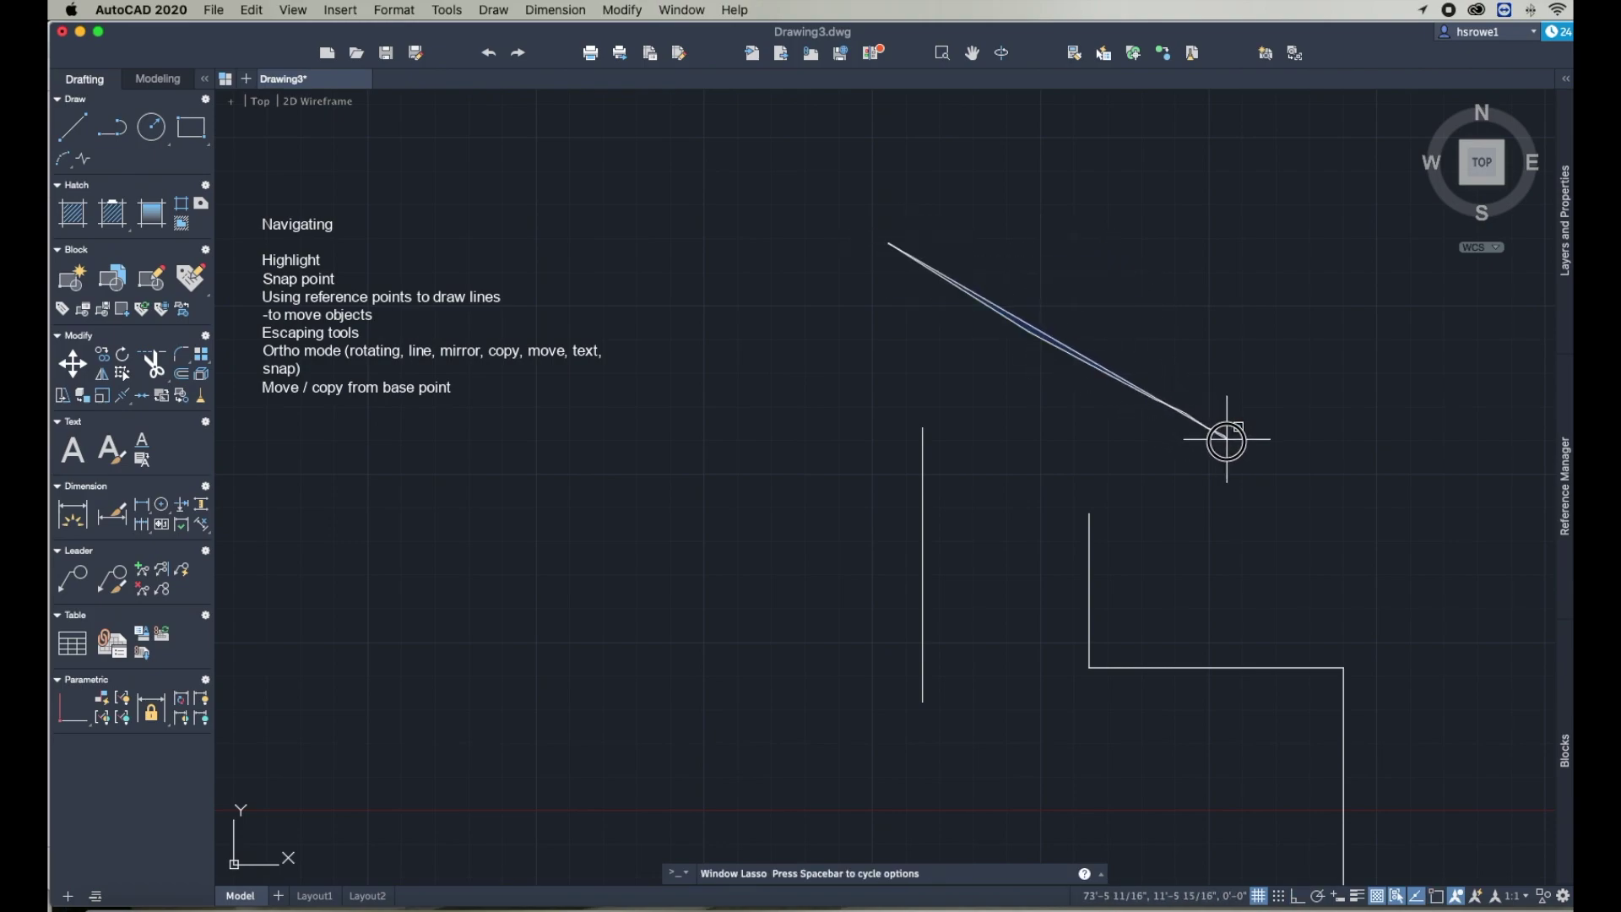
pyautogui.moveTo(894, 206)
pyautogui.mouseDown()
pyautogui.moveTo(854, 306)
pyautogui.moveTo(735, 239)
pyautogui.moveTo(771, 155)
pyautogui.moveTo(897, 156)
pyautogui.moveTo(1046, 232)
pyautogui.moveTo(1024, 373)
pyautogui.moveTo(778, 398)
pyautogui.moveTo(708, 487)
pyautogui.moveTo(782, 622)
pyautogui.moveTo(999, 641)
pyautogui.moveTo(1125, 528)
pyautogui.moveTo(1132, 346)
pyautogui.moveTo(1050, 224)
pyautogui.moveTo(846, 297)
pyautogui.moveTo(698, 427)
pyautogui.mouseUp()
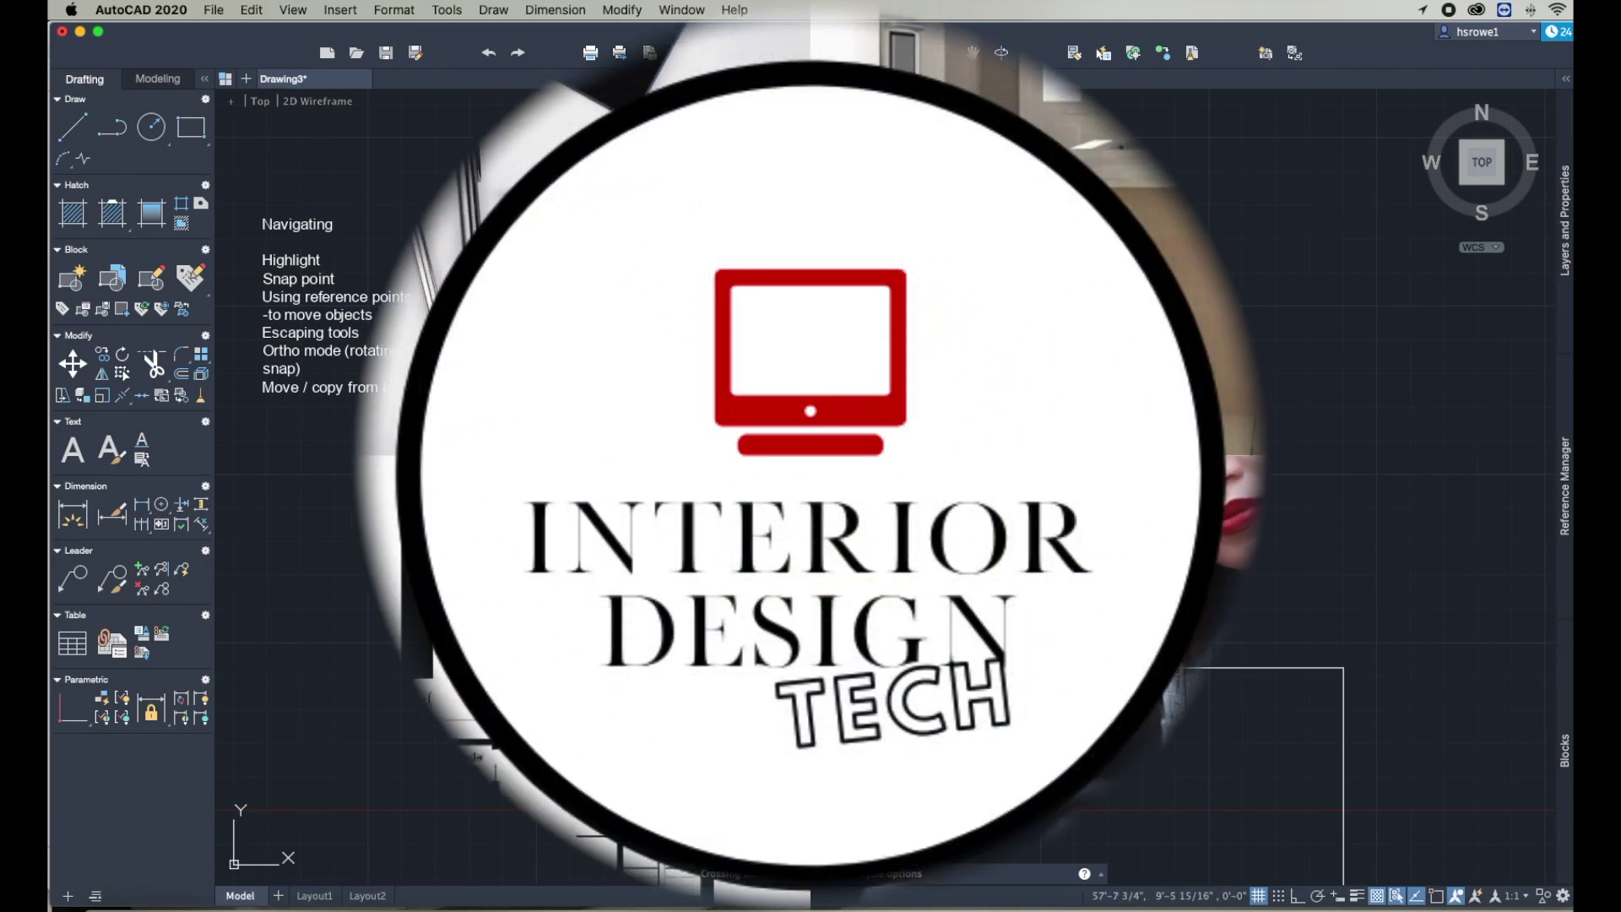